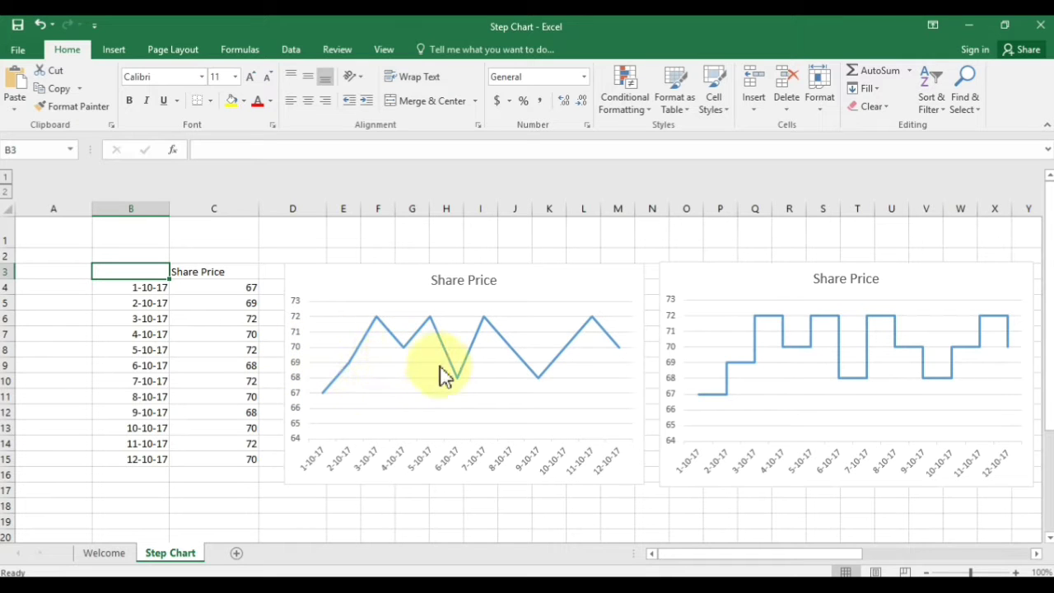
Delete the line chart's date axis, then restore it
left_click(461, 473)
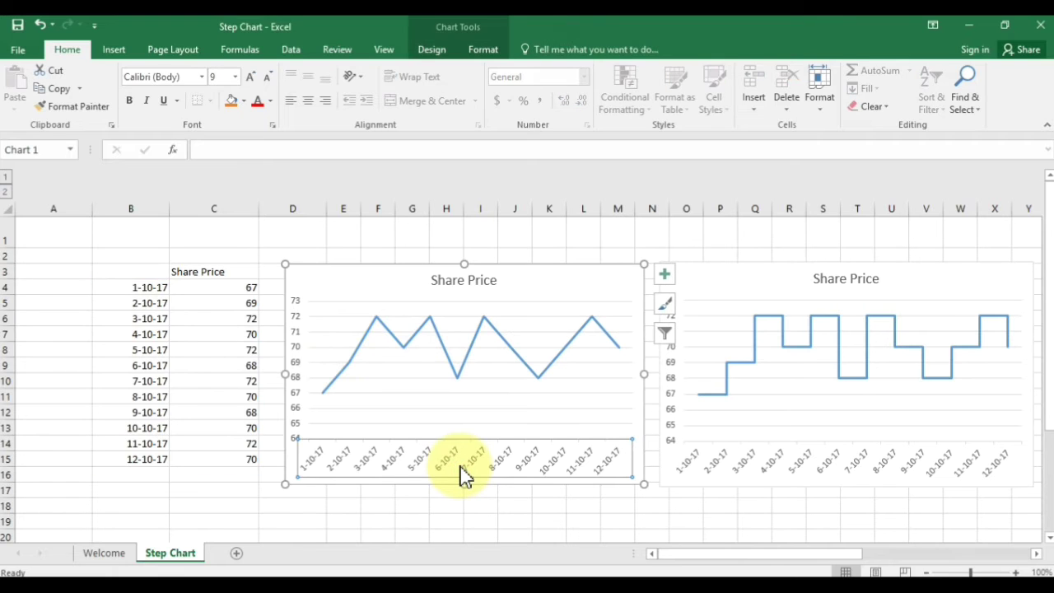
key("Delete")
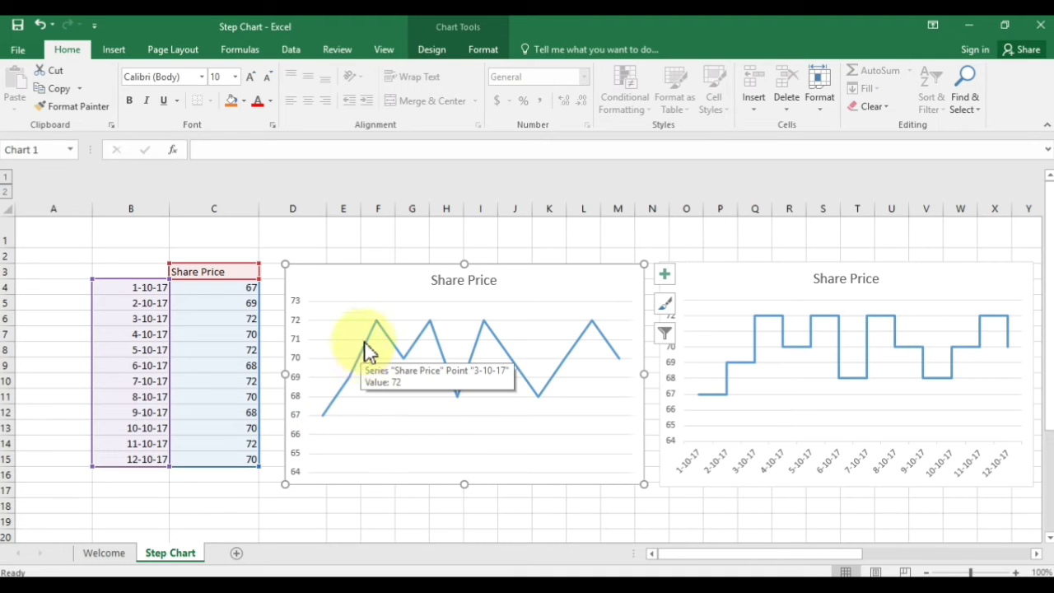
mouse_move(376, 317)
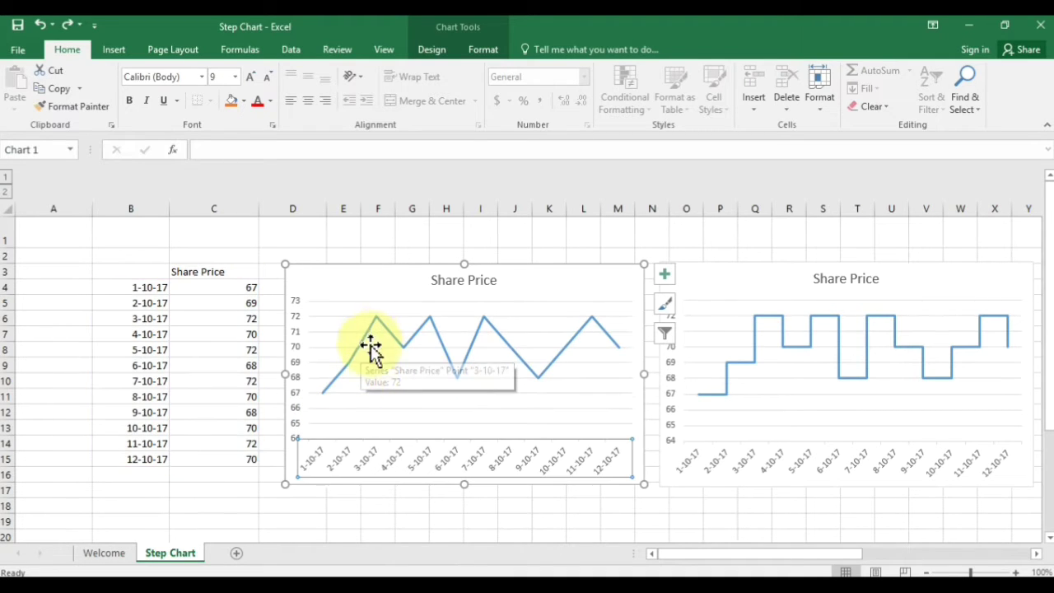
left_click(329, 476)
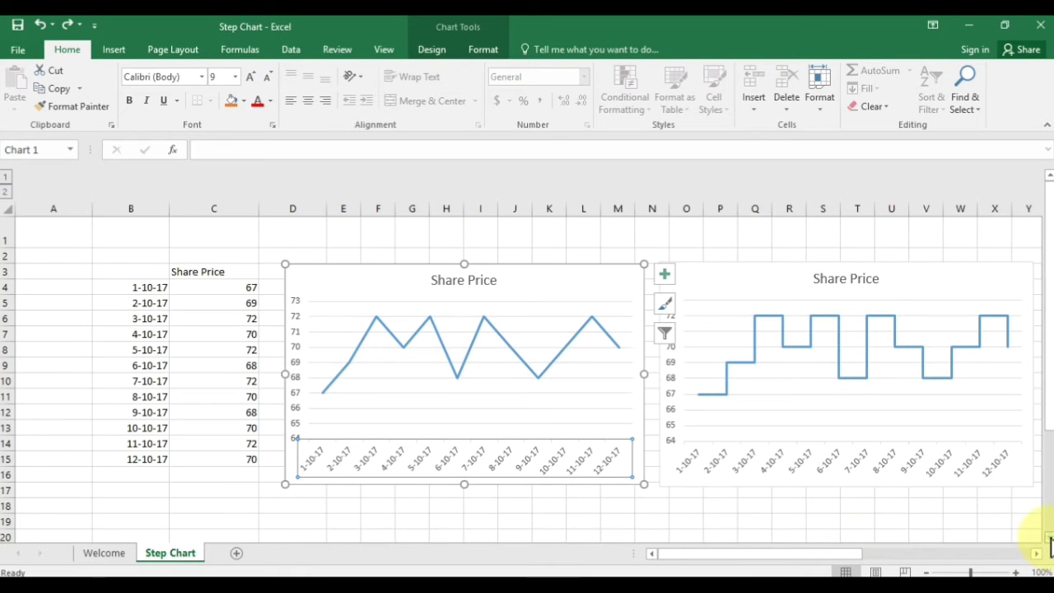
Chart the Logic table's dates and prices in C27:D28 as a 2-D line chart
scroll(1048, 539, "down", 1)
scroll(1049, 539, "down", 3)
scroll(1048, 537, "down", 1)
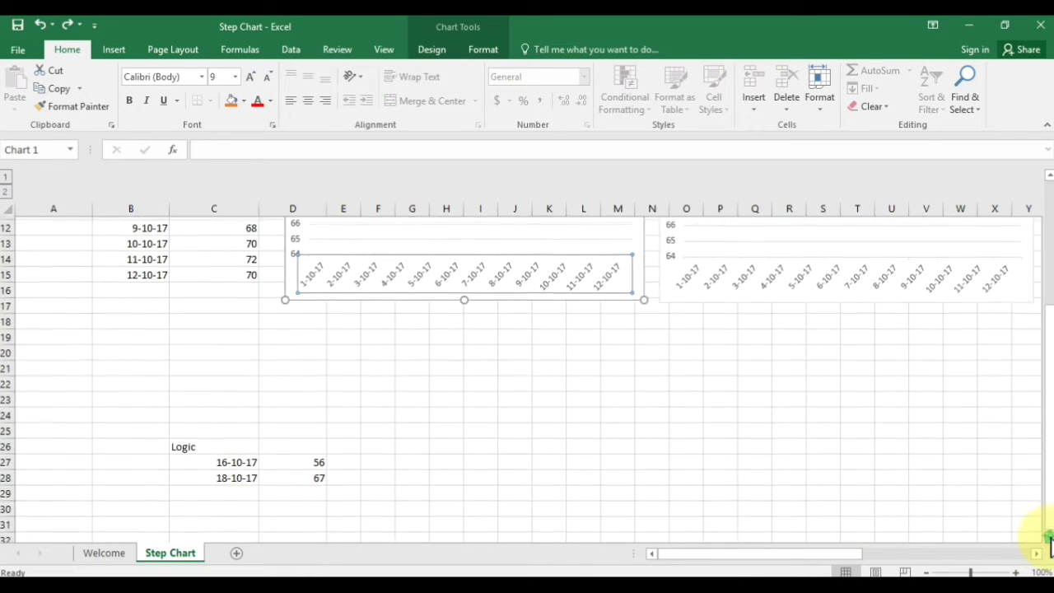
scroll(1048, 537, "down", 1)
scroll(1048, 537, "down", 1)
scroll(1049, 537, "down", 1)
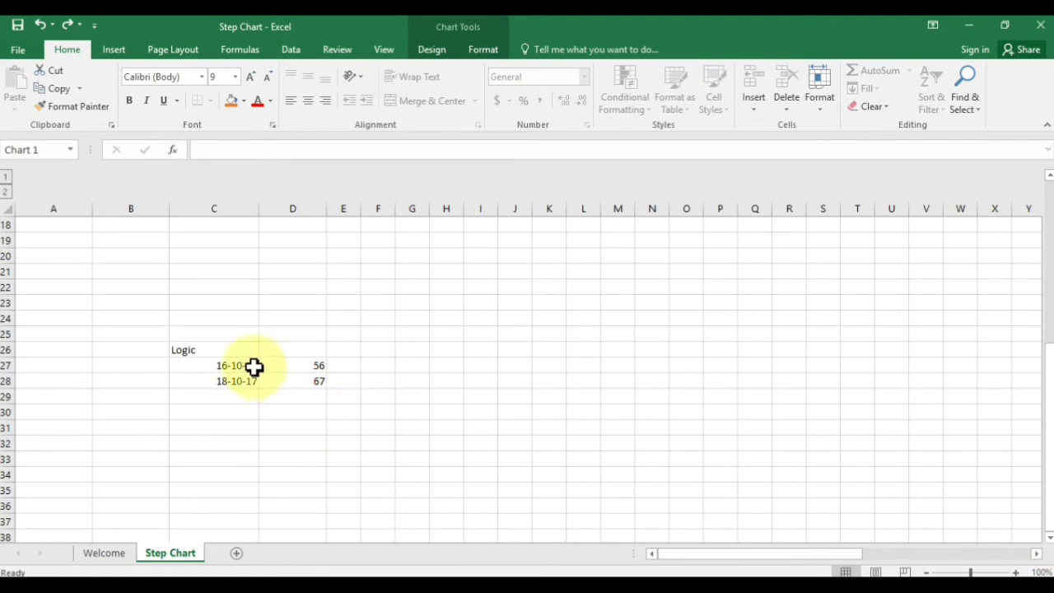
left_click_drag(253, 368, 288, 383)
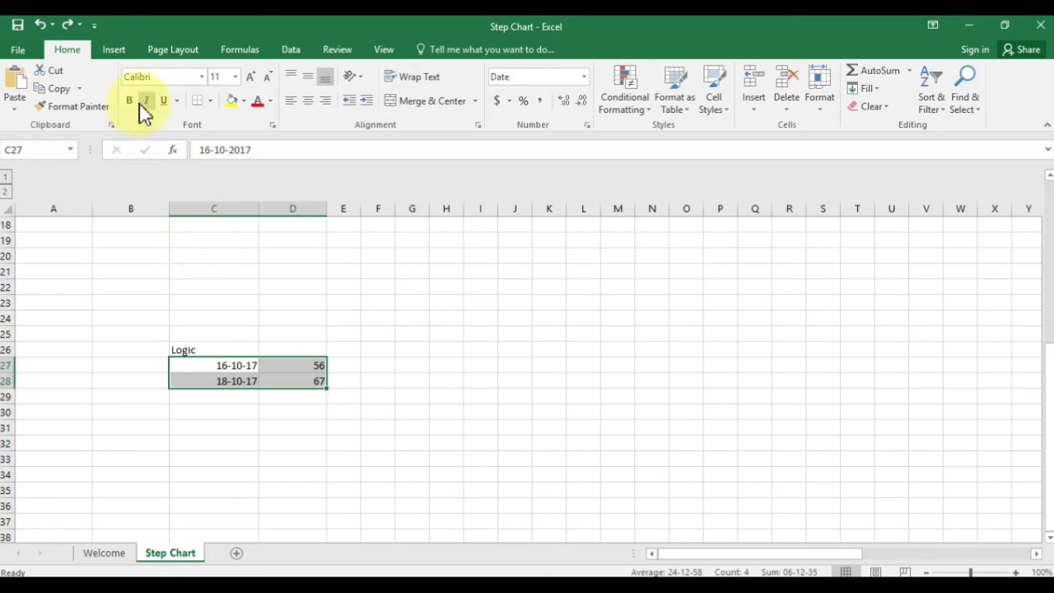
left_click(114, 51)
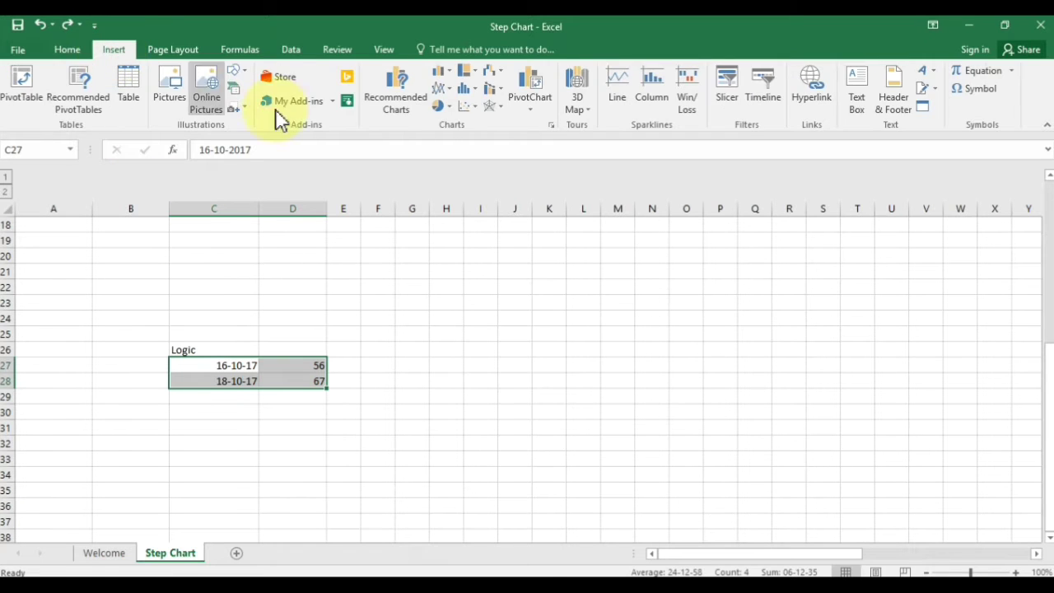
left_click(437, 87)
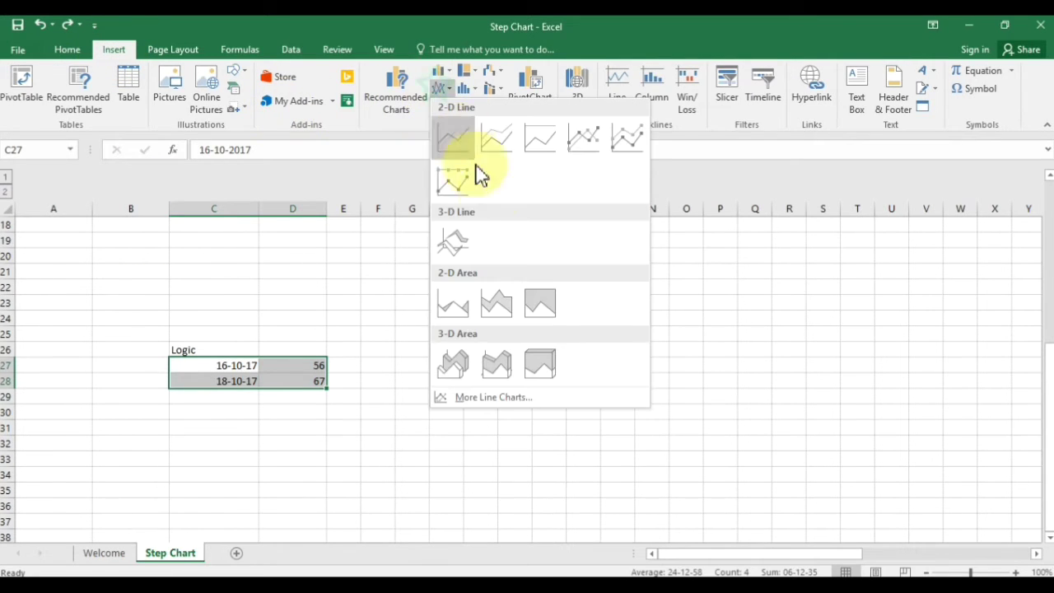
left_click(458, 142)
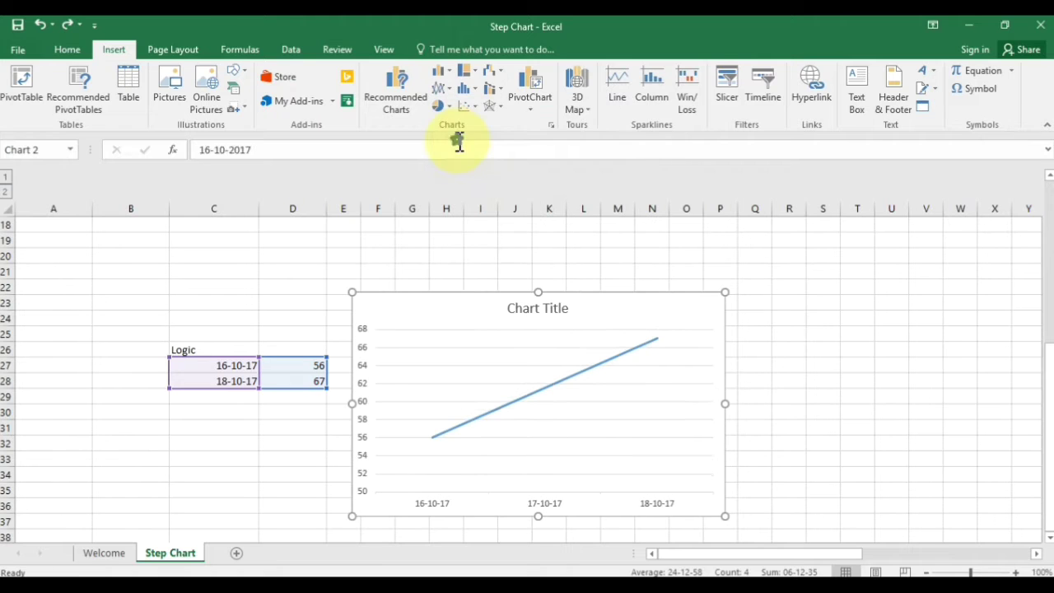
left_click(806, 398)
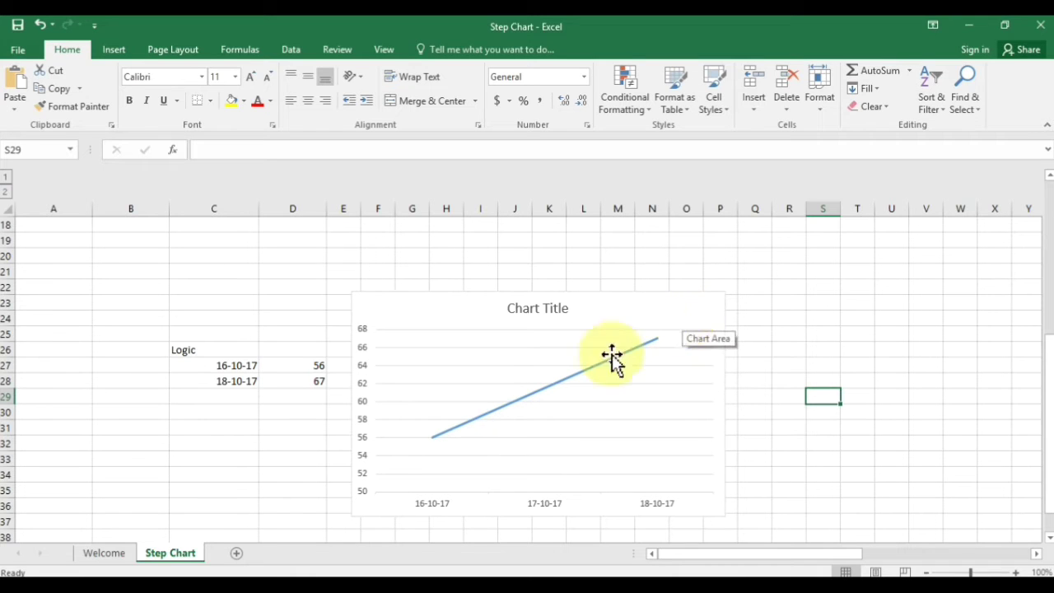
mouse_move(555, 395)
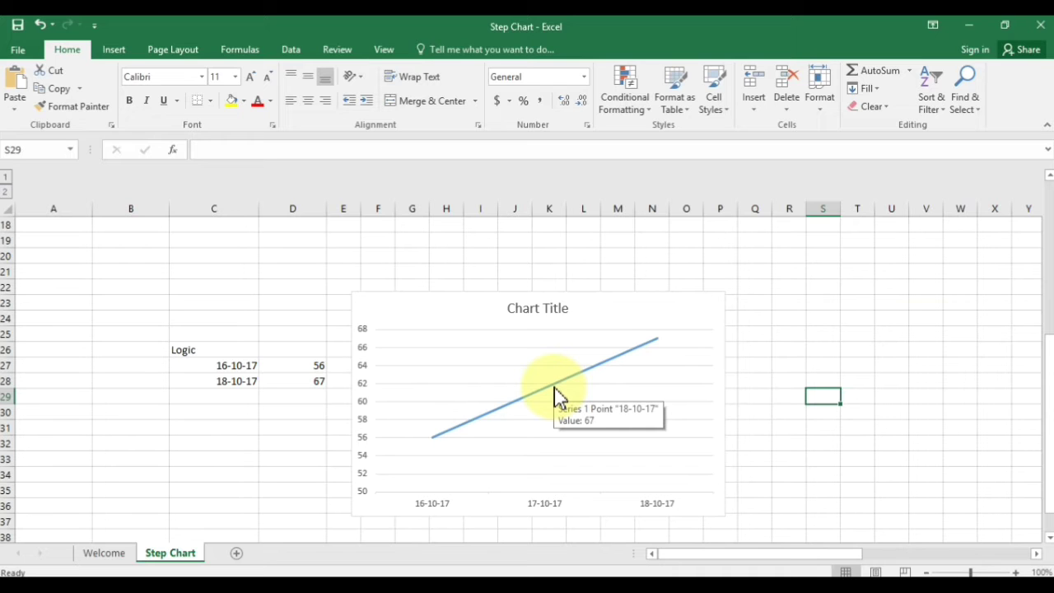
Move the chart right of the Logic table and shift the 18-10-17 row down to row 29
left_click_drag(494, 302, 614, 283)
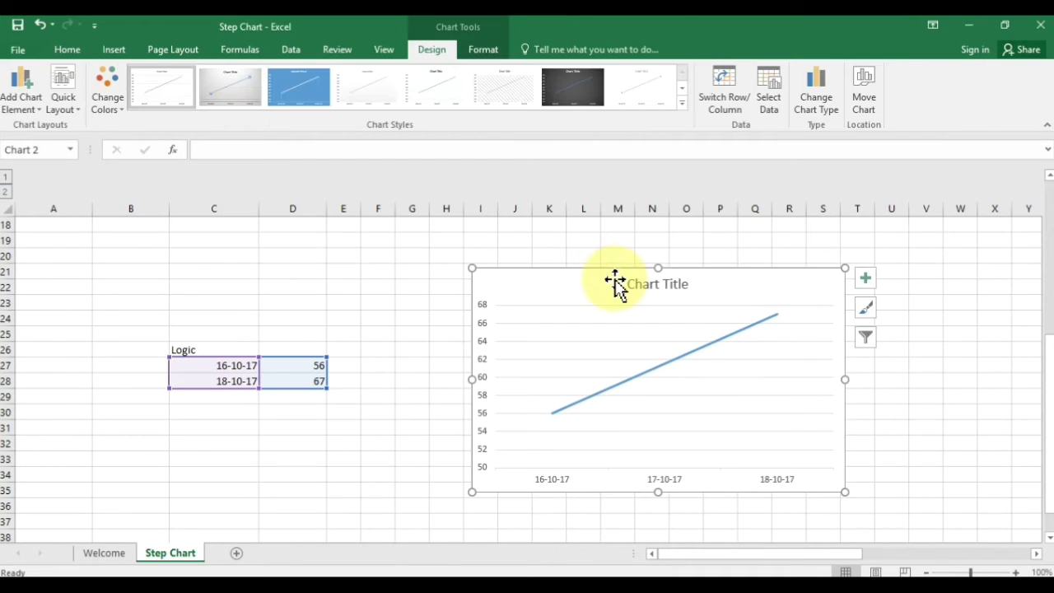
left_click(409, 413)
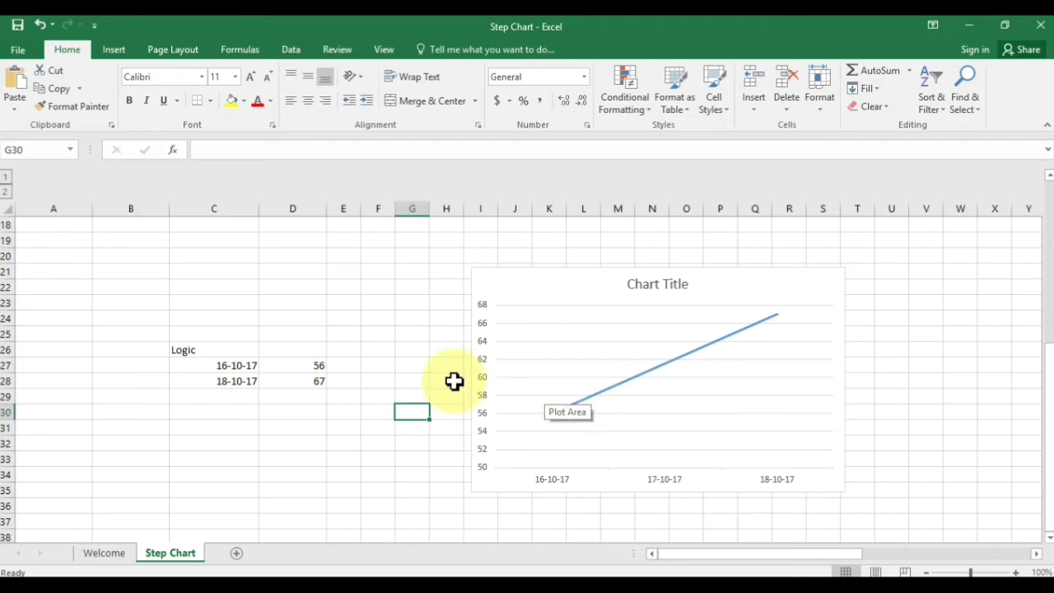
mouse_move(223, 386)
left_mouse_down()
mouse_move(285, 382)
mouse_move(283, 397)
left_mouse_up()
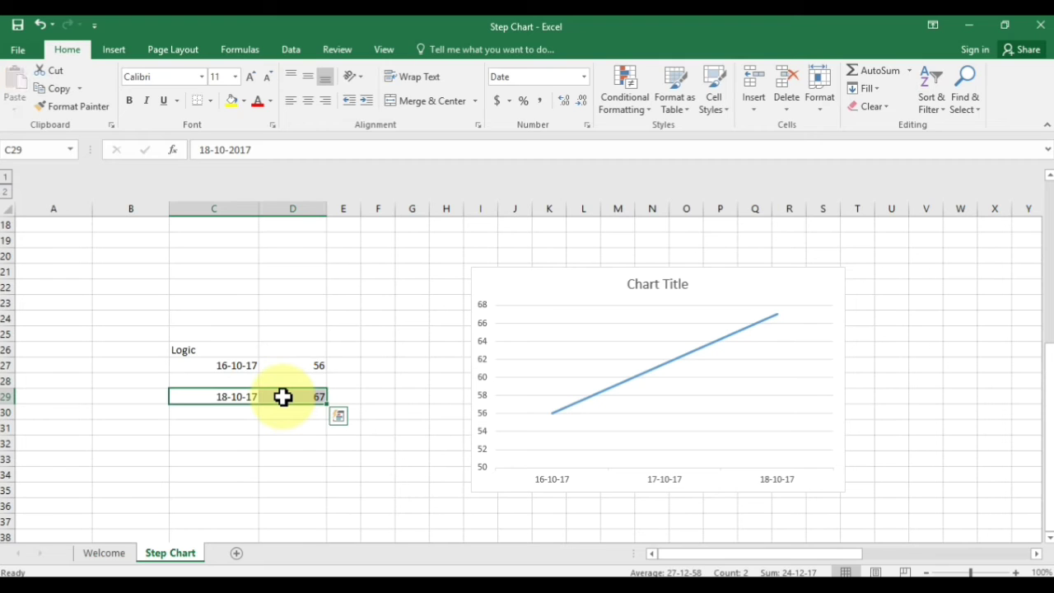
Copy the 18-10-17 date into row 28 and give it a price of 56
left_click(224, 393)
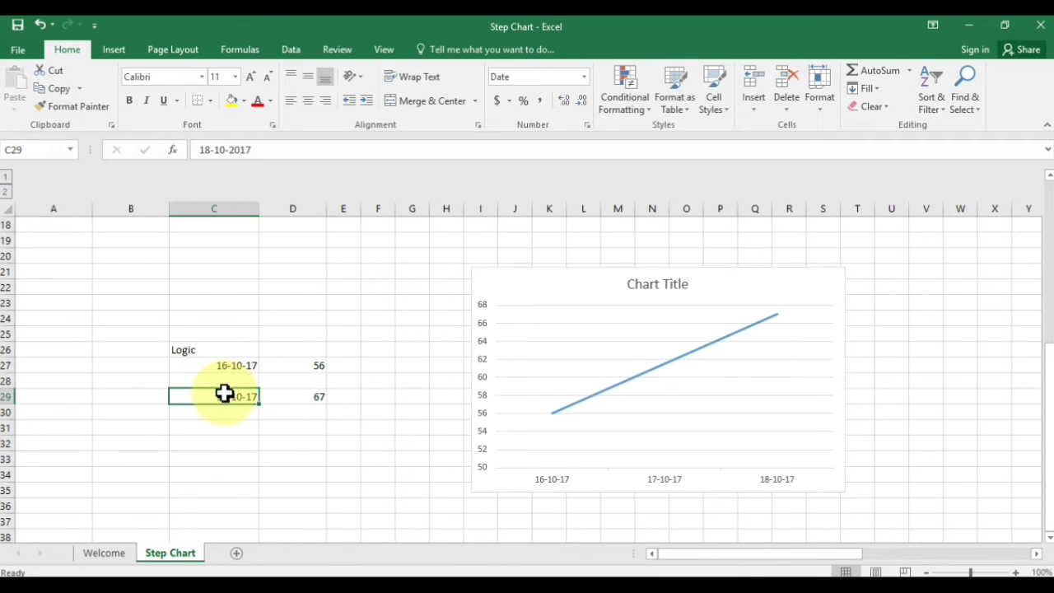
key("ctrl+c")
key("Up")
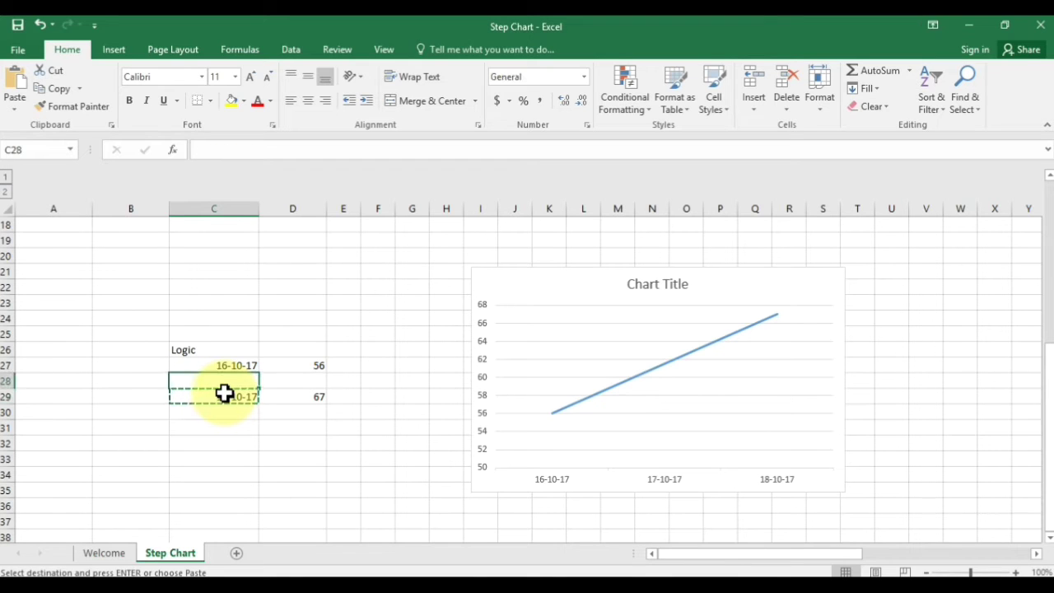
key("Return")
key("Right")
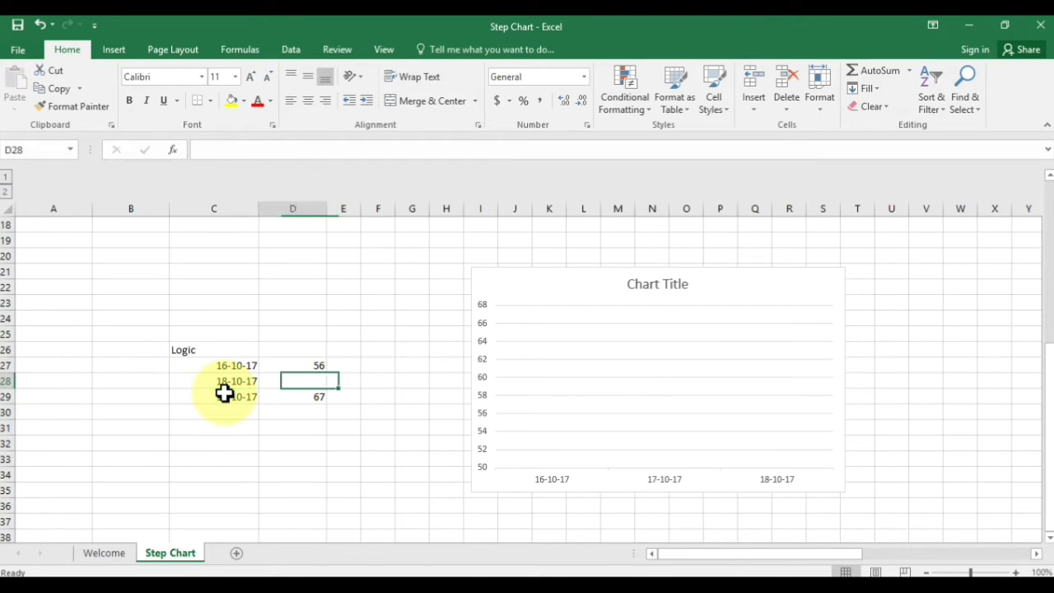
type("56")
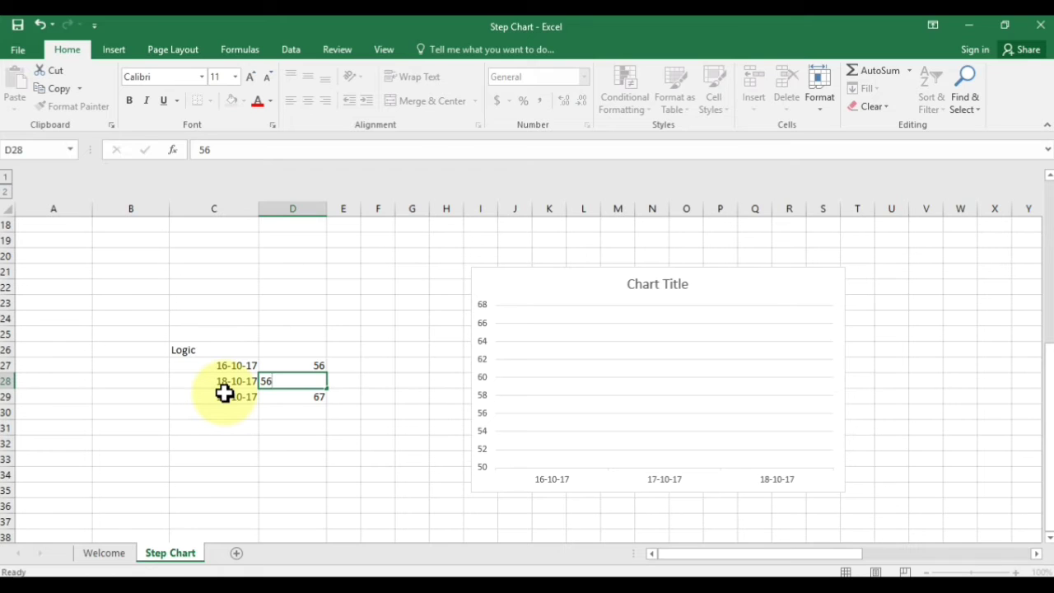
key("Return")
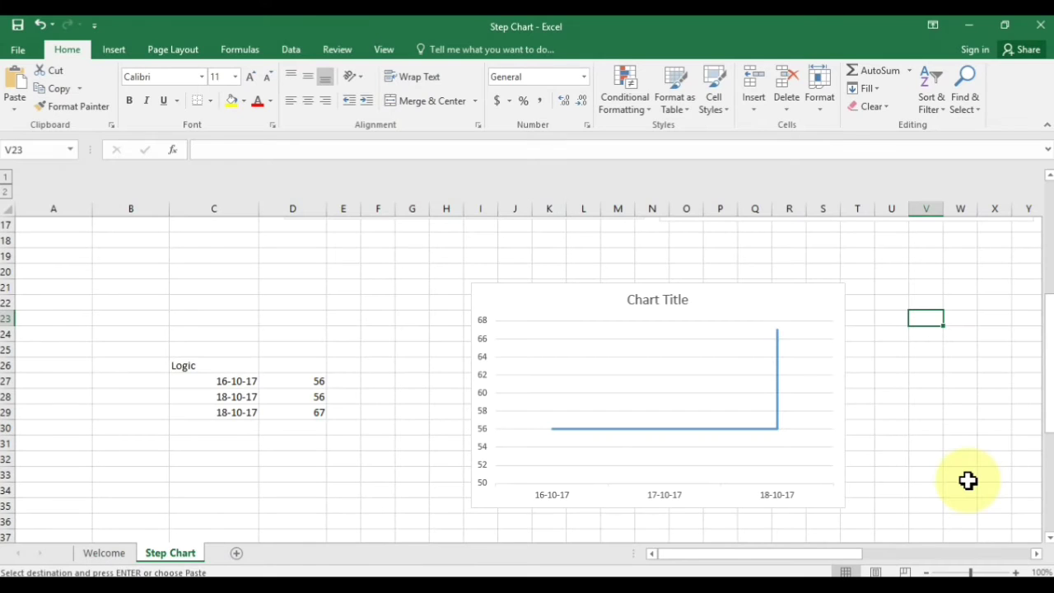
Enter =C40 in F40 to duplicate the 2-10-17 date and widen column F
left_click_drag(1050, 387, 1051, 498)
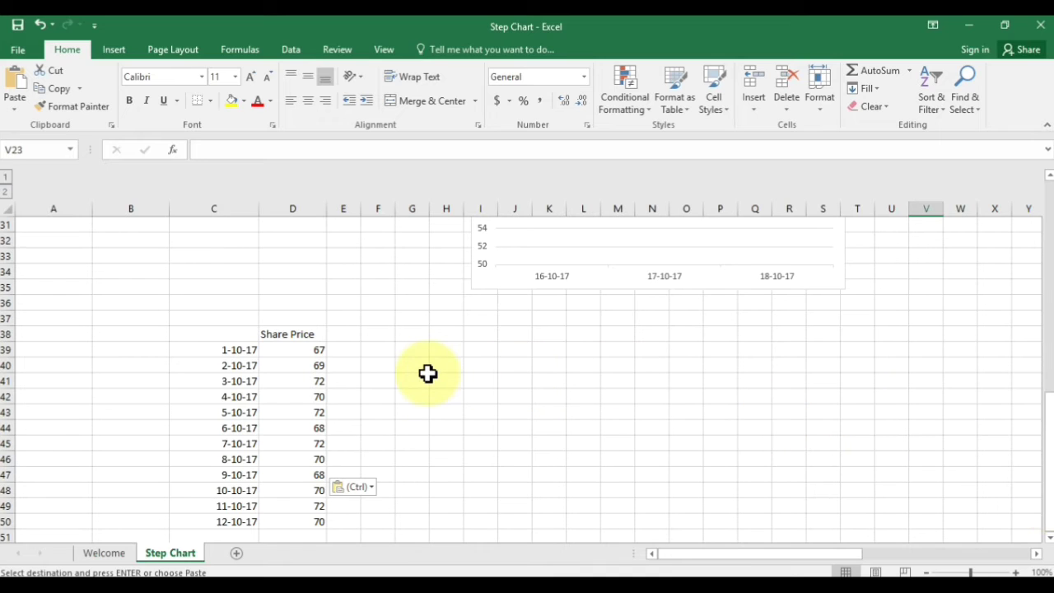
left_click(381, 365)
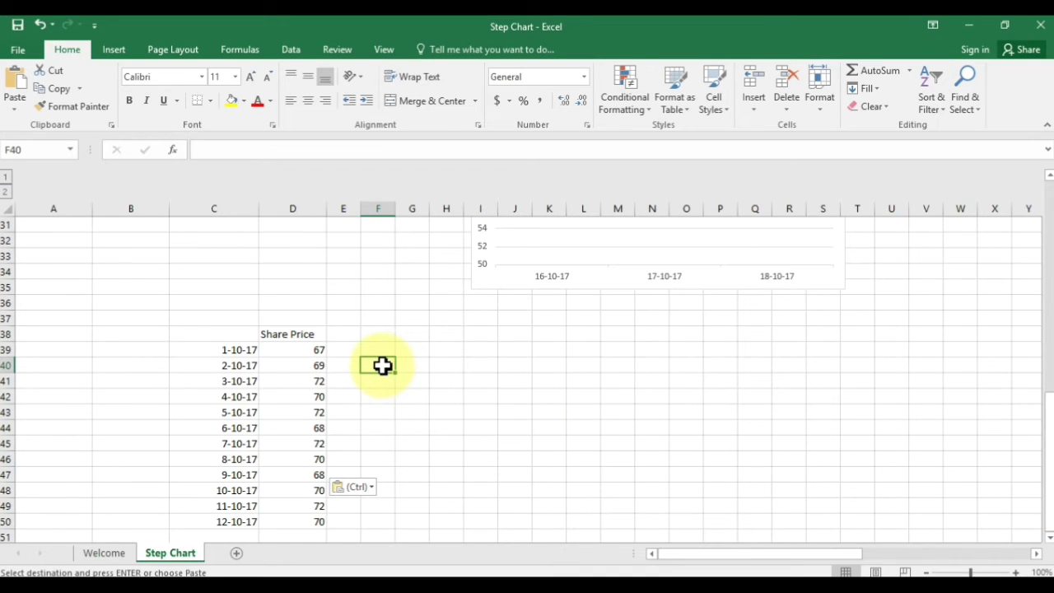
type("=")
left_click(247, 365)
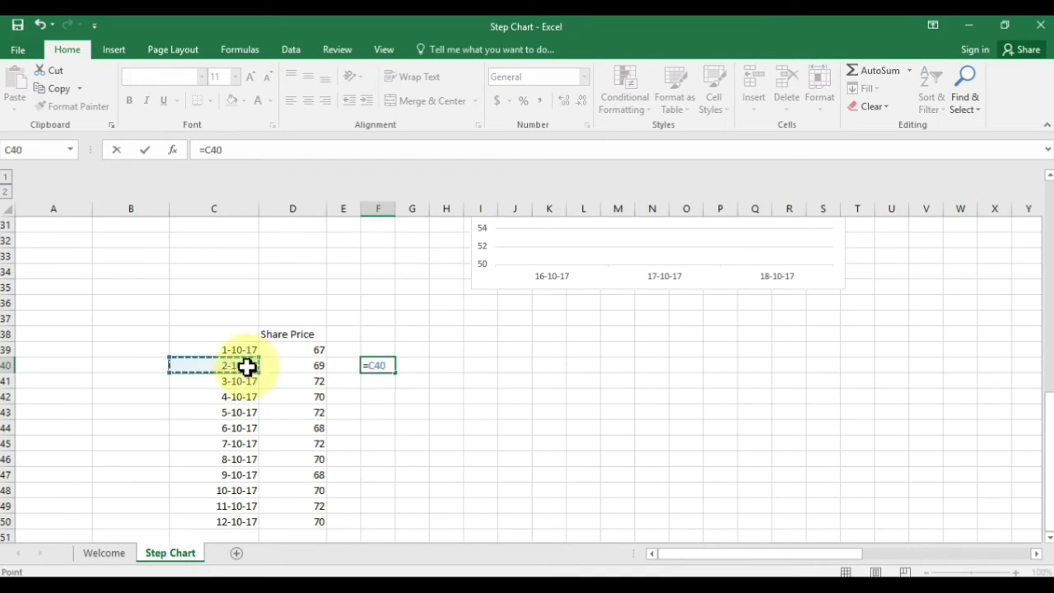
key("Return")
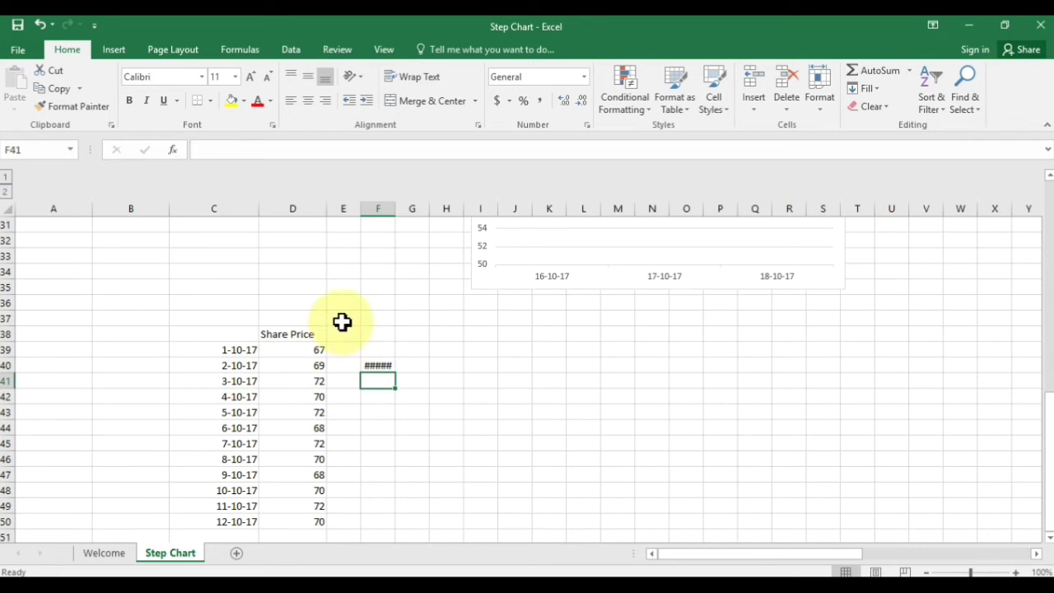
left_click_drag(396, 208, 434, 208)
Enter =D39 in G40, fill both helper formulas down to row 50, and select C39:D50
left_click(445, 365)
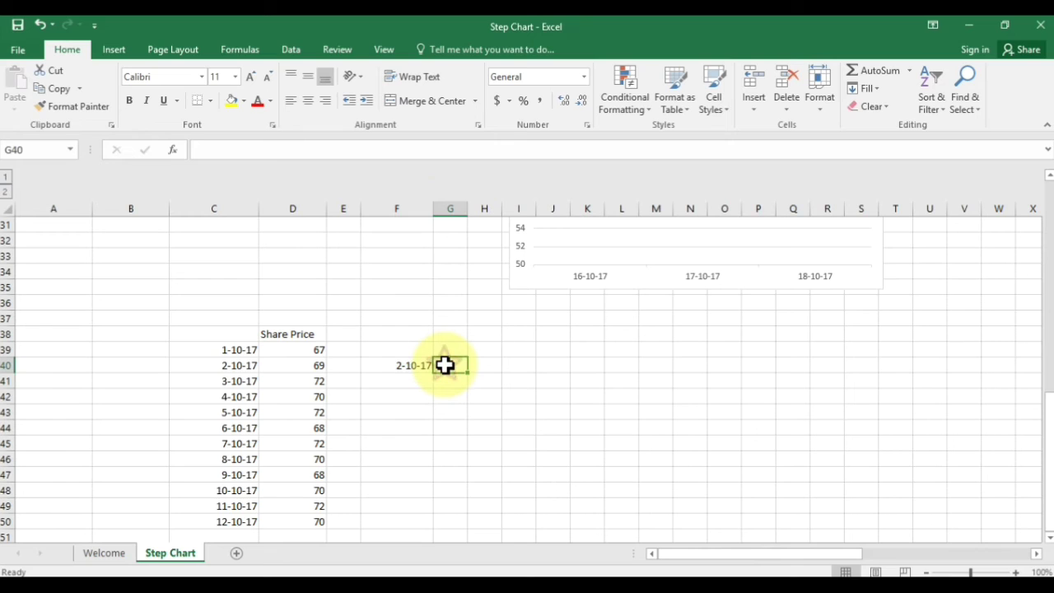
type("=")
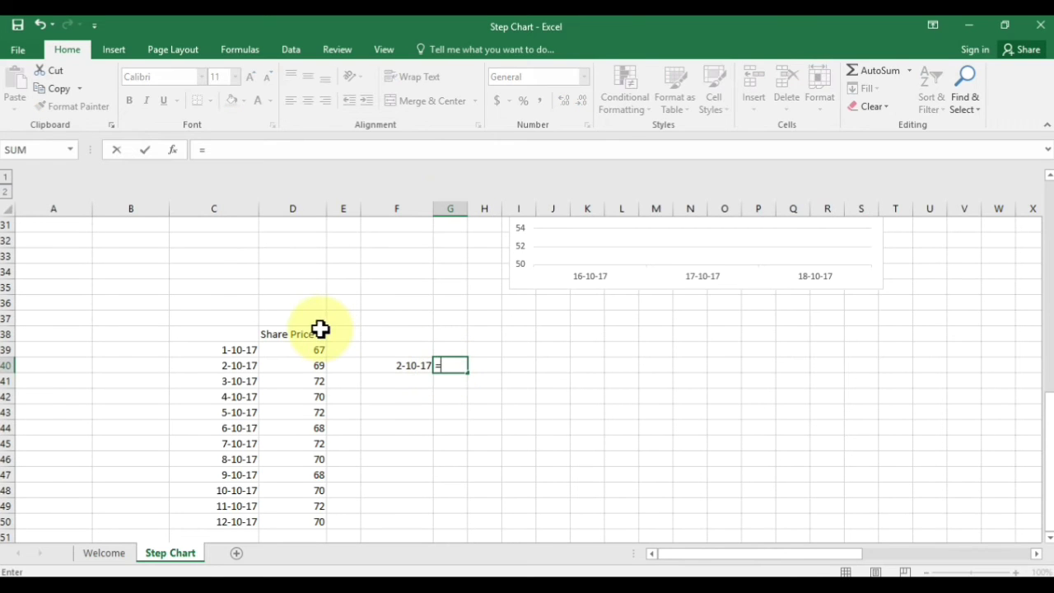
left_click(307, 350)
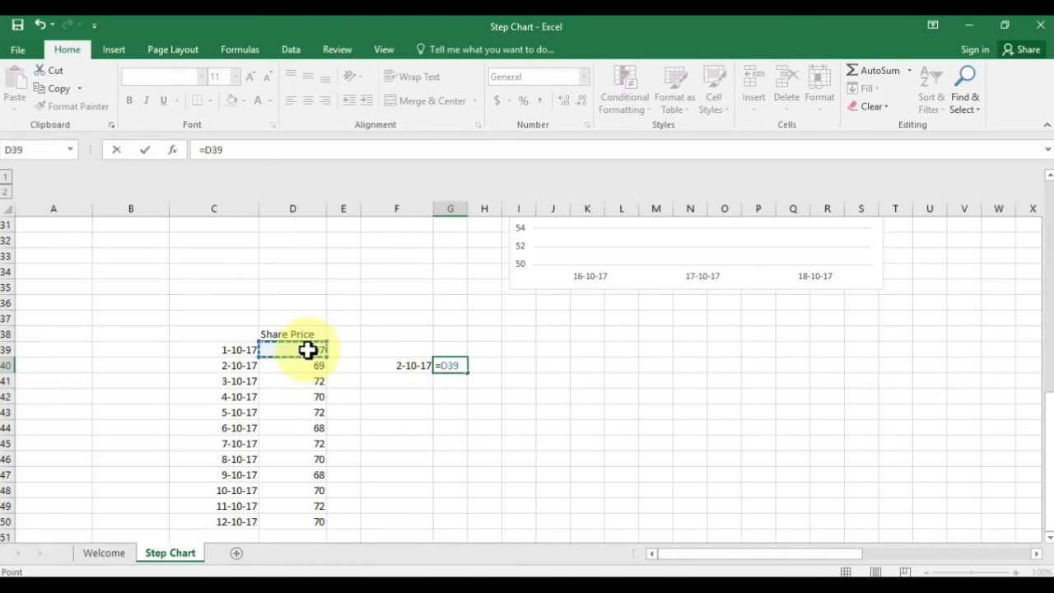
key("Return")
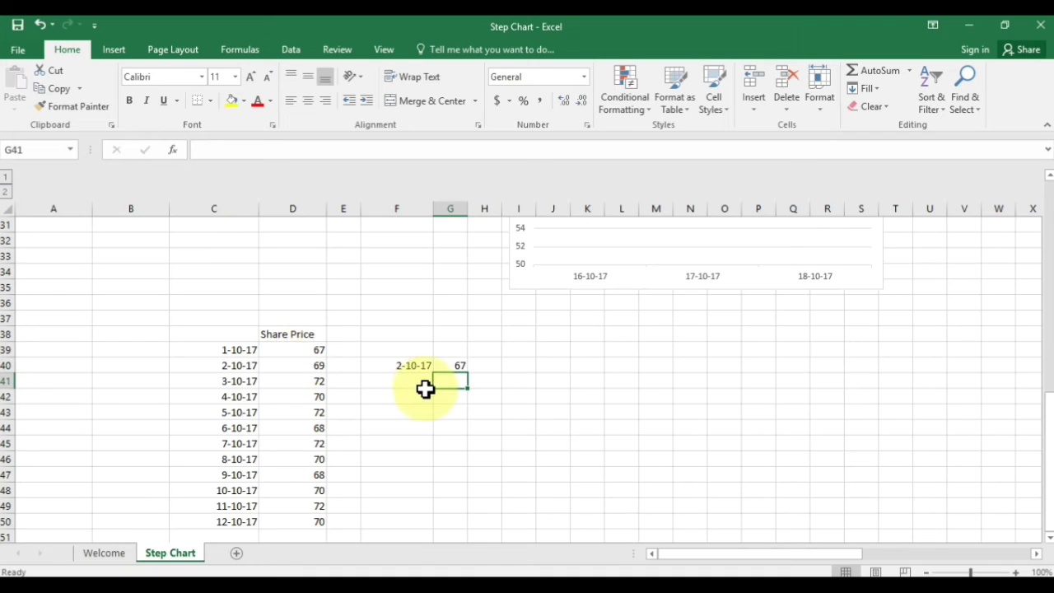
left_click(421, 367)
key("ctrl+v")
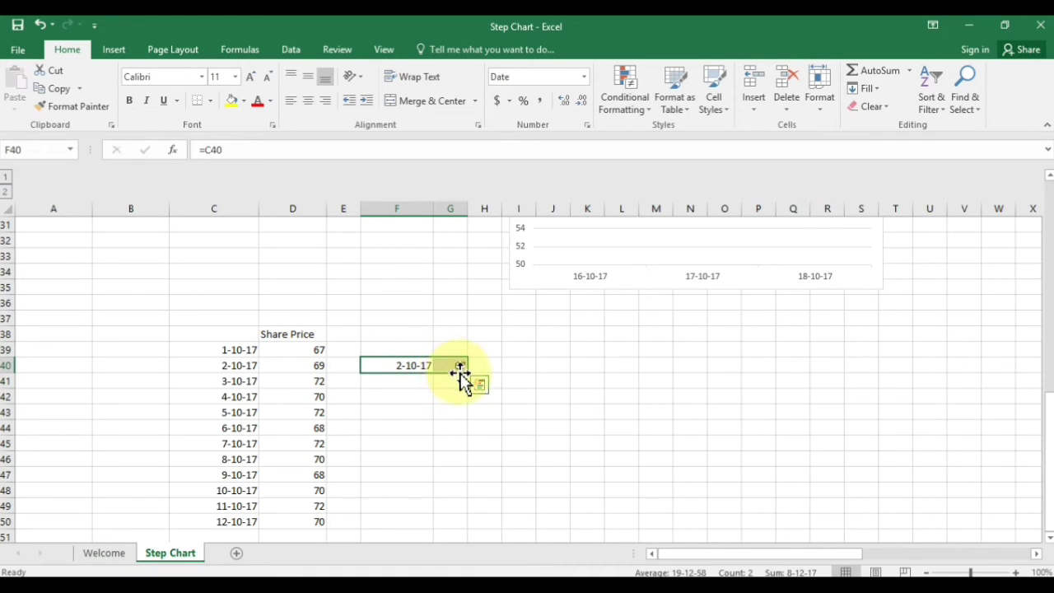
left_click_drag(466, 375, 469, 527)
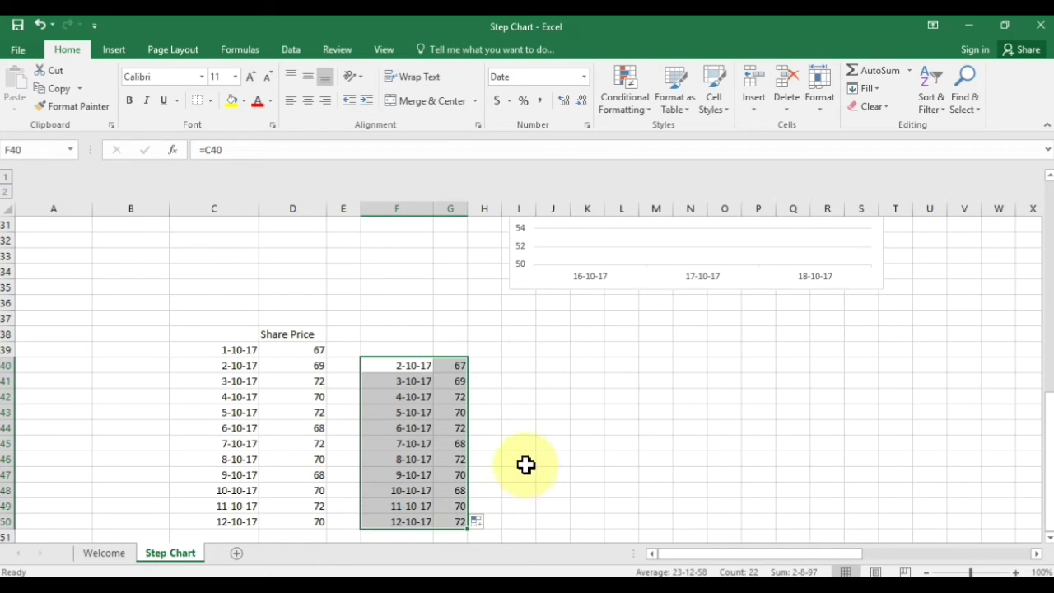
left_click(456, 386)
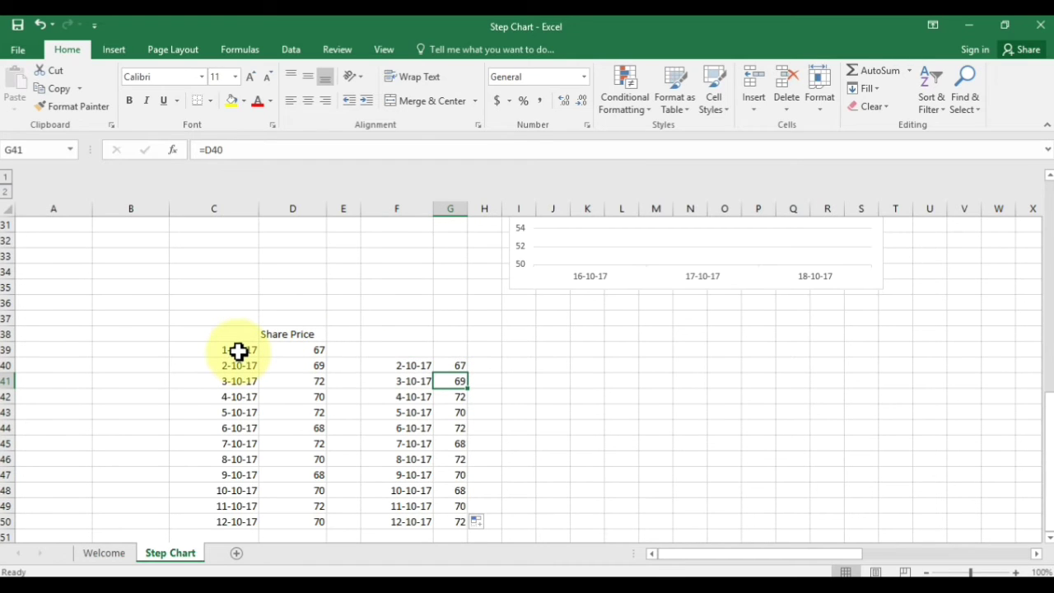
left_click_drag(238, 351, 289, 516)
Paste the copied C39:D50 dates and prices into columns F–G starting at F51
key("ctrl+c")
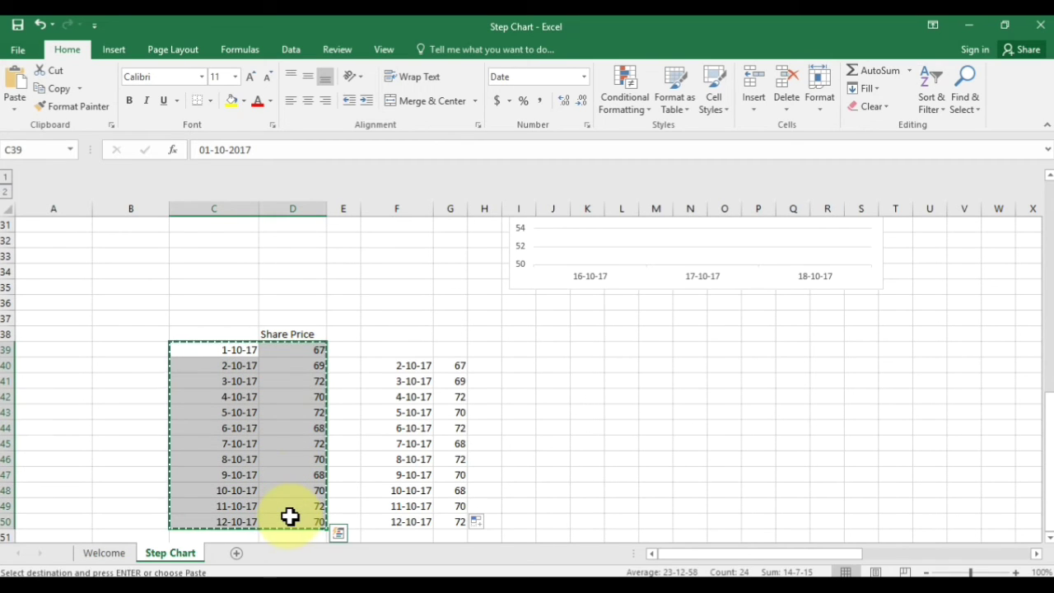
key("Down")
key("Down")
key("Down")
key("Down")
key("Down")
key("Down")
key("Down")
key("Down")
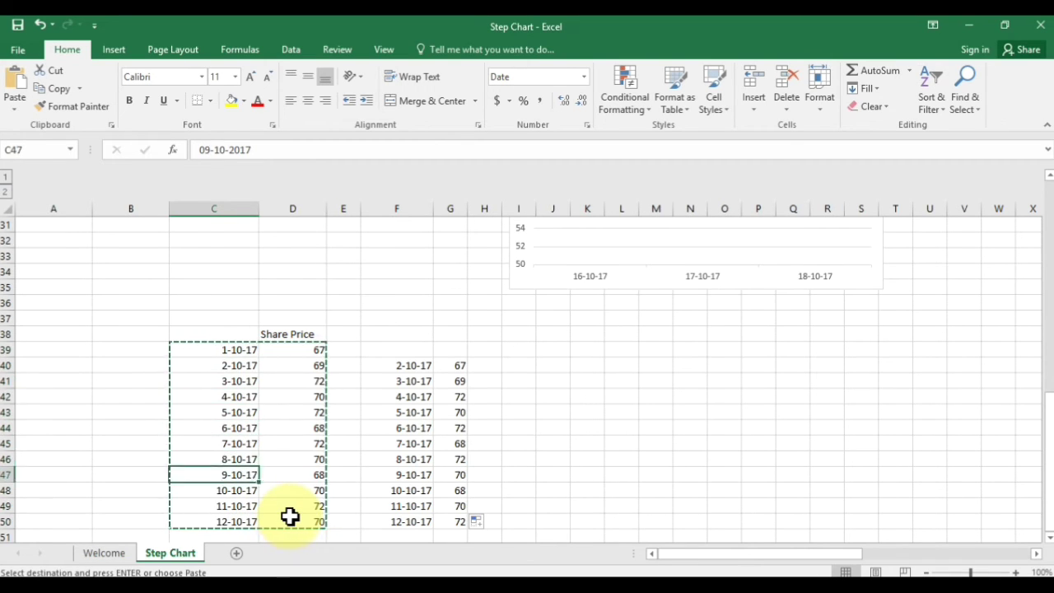
key("Down")
key("Down")
key("Down")
key("Down")
key("Right")
key("Right")
key("Right")
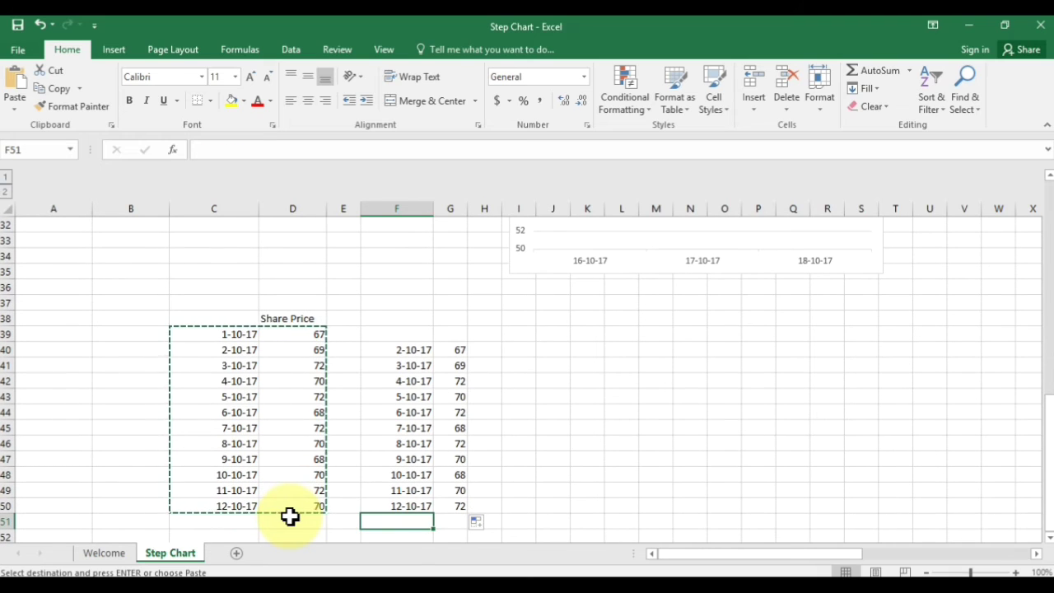
key("ctrl+v")
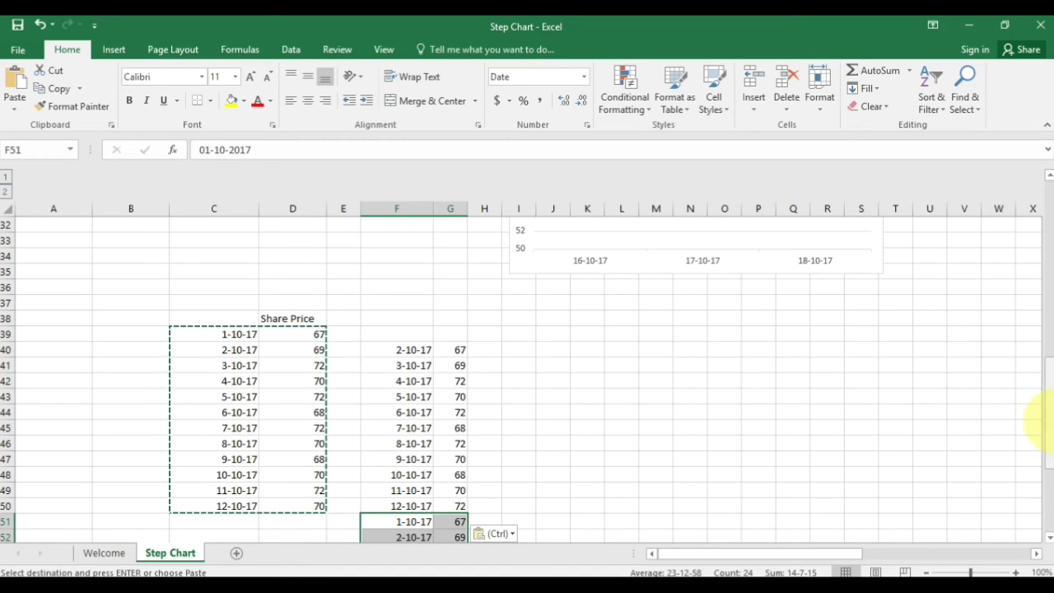
mouse_move(1049, 416)
left_mouse_down()
mouse_move(1049, 457)
mouse_move(1045, 445)
left_mouse_up()
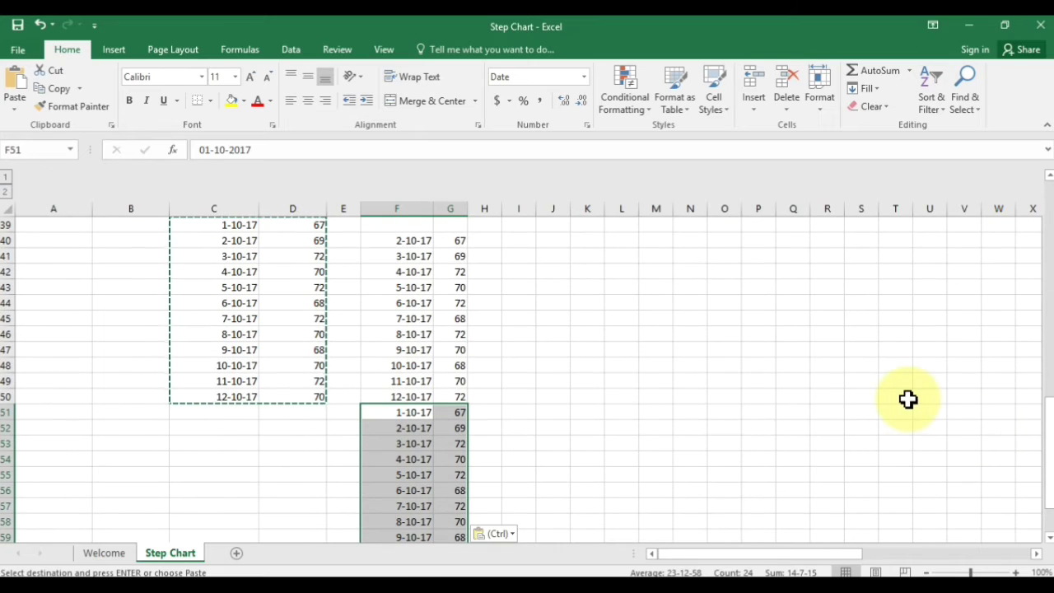
left_click(677, 353)
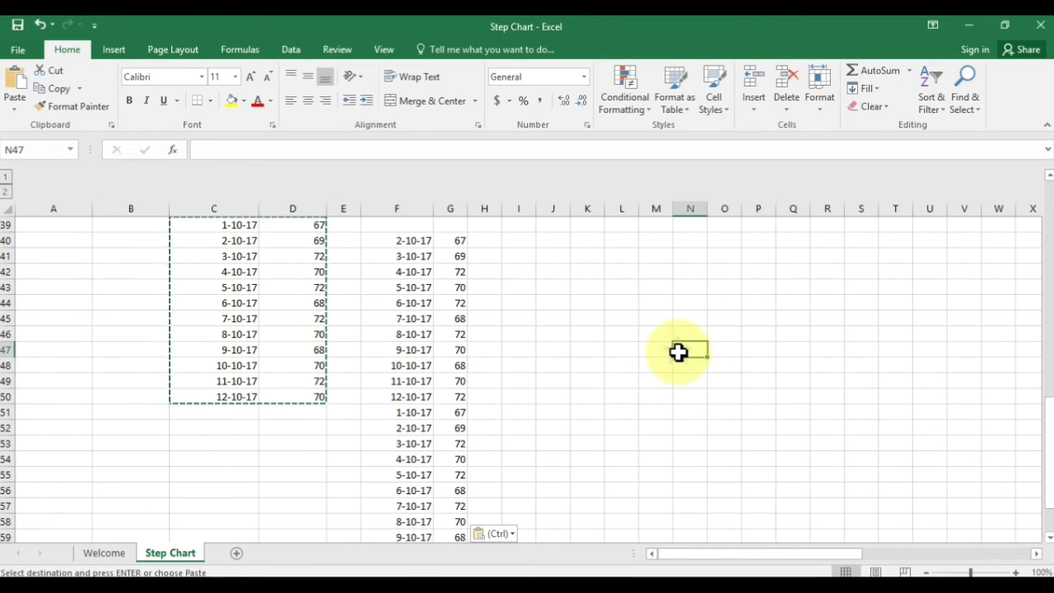
At 80% zoom, copy the Share Price heading into G39, widen column G, and select F39:G62
left_click(925, 572)
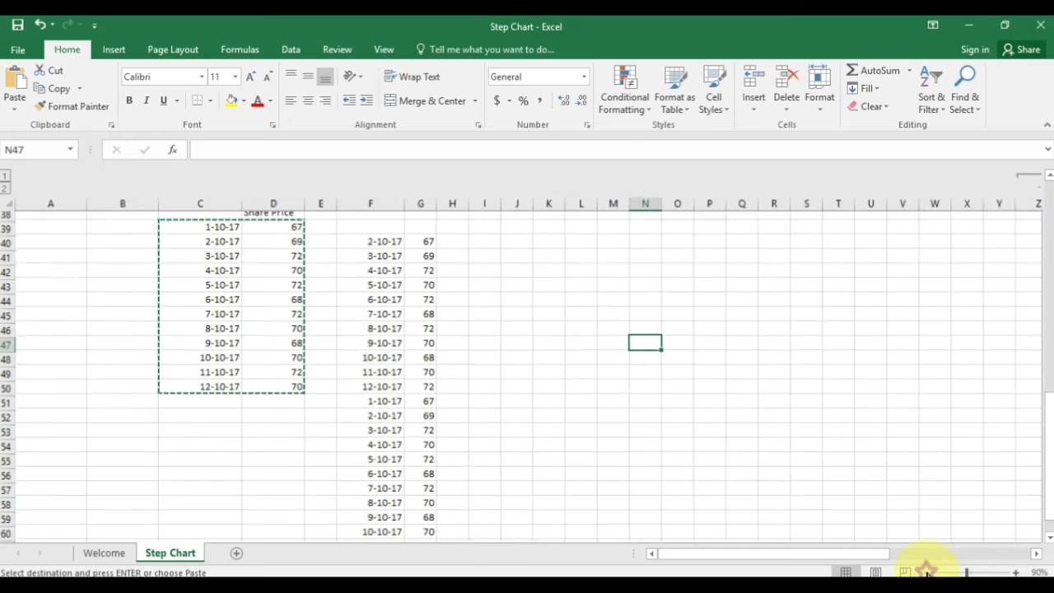
left_click(925, 571)
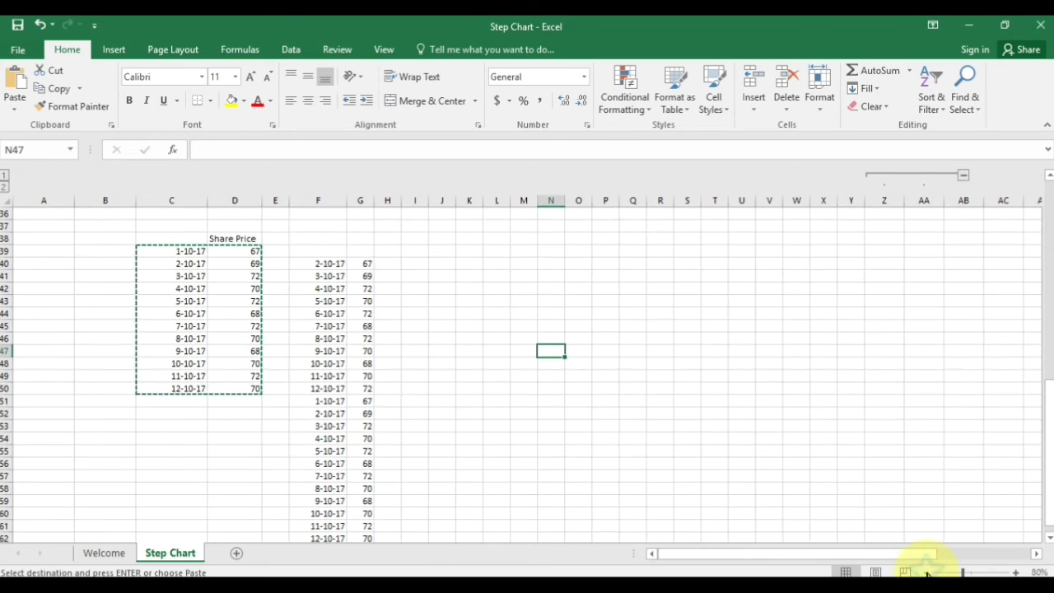
left_click_drag(1047, 423, 1048, 415)
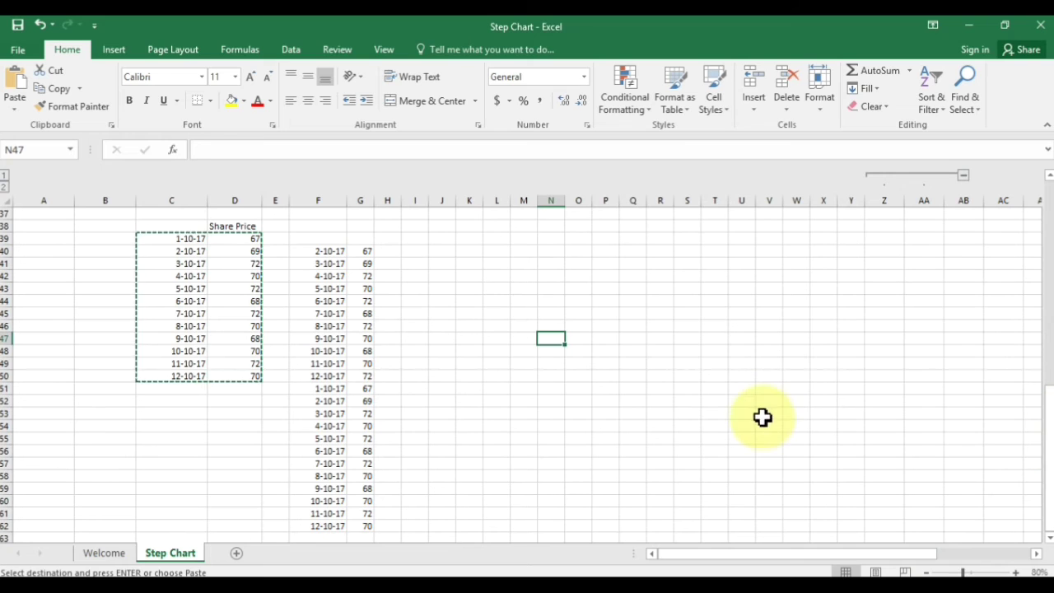
left_click(252, 228)
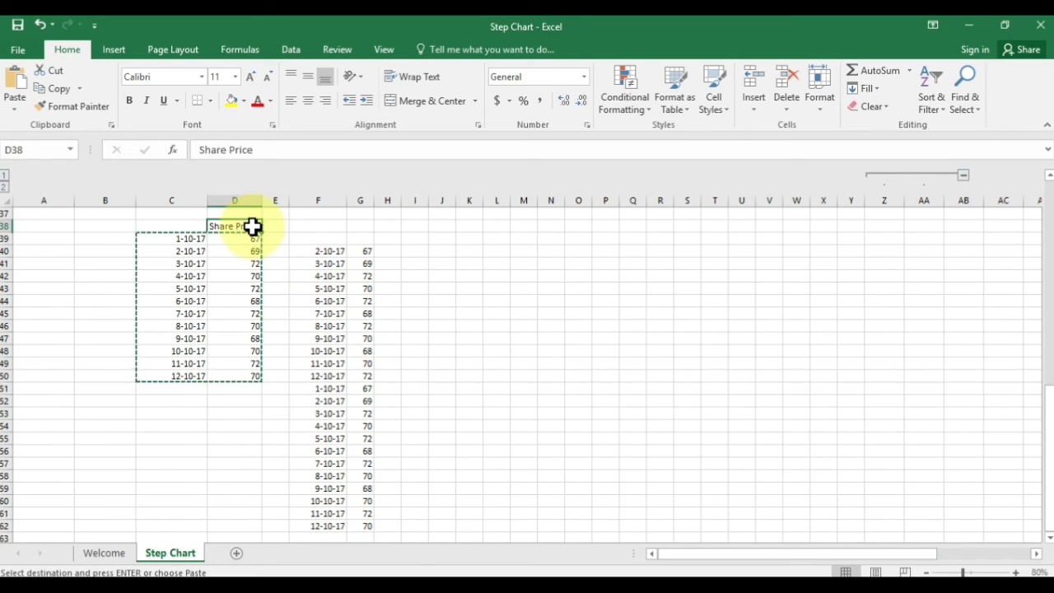
key("ctrl+c")
key("Right")
key("Right")
key("Right")
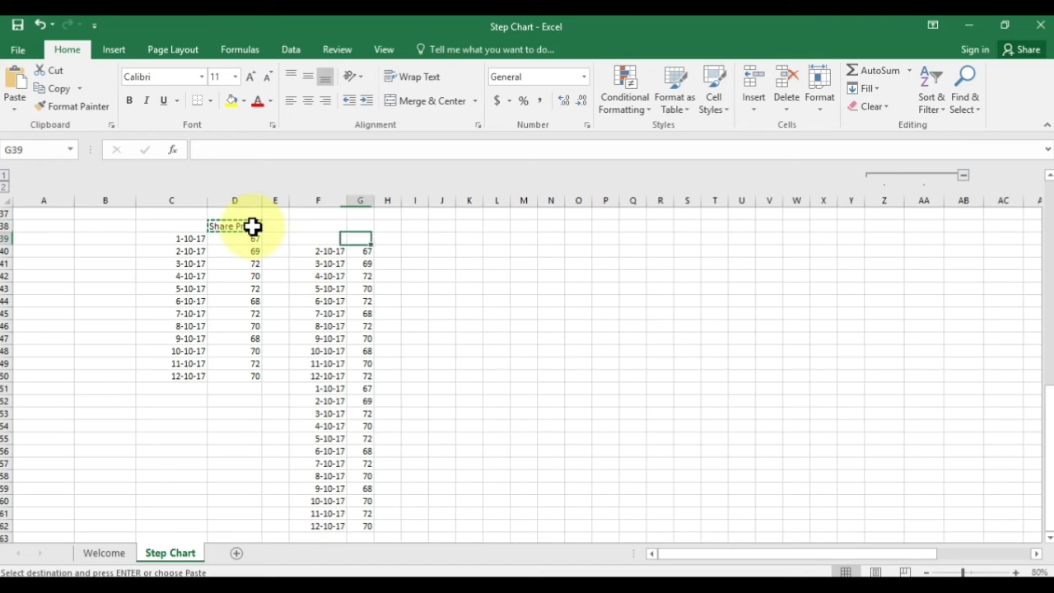
key("Return")
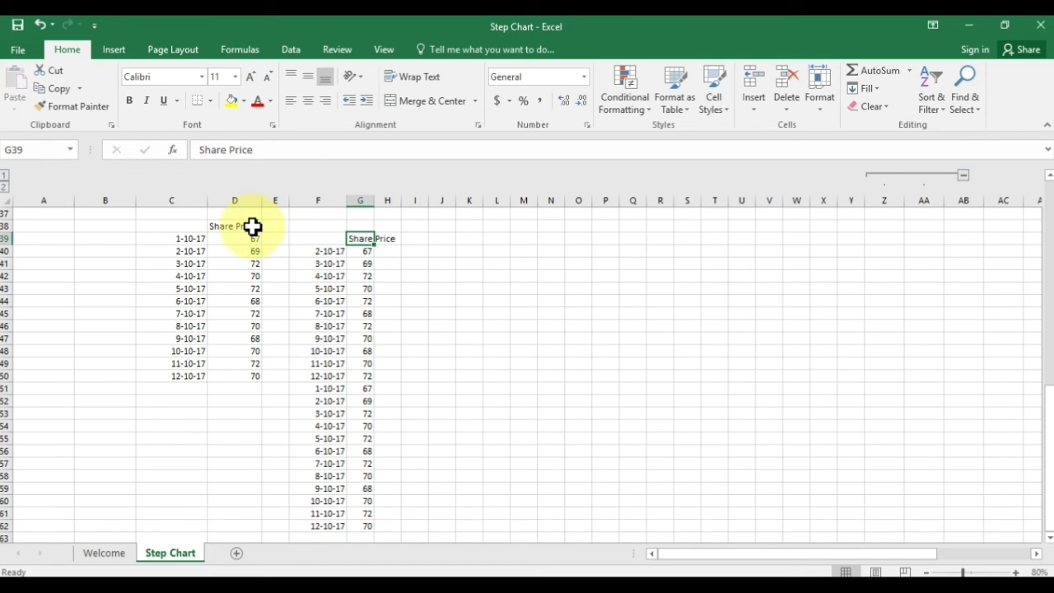
left_click_drag(371, 199, 398, 200)
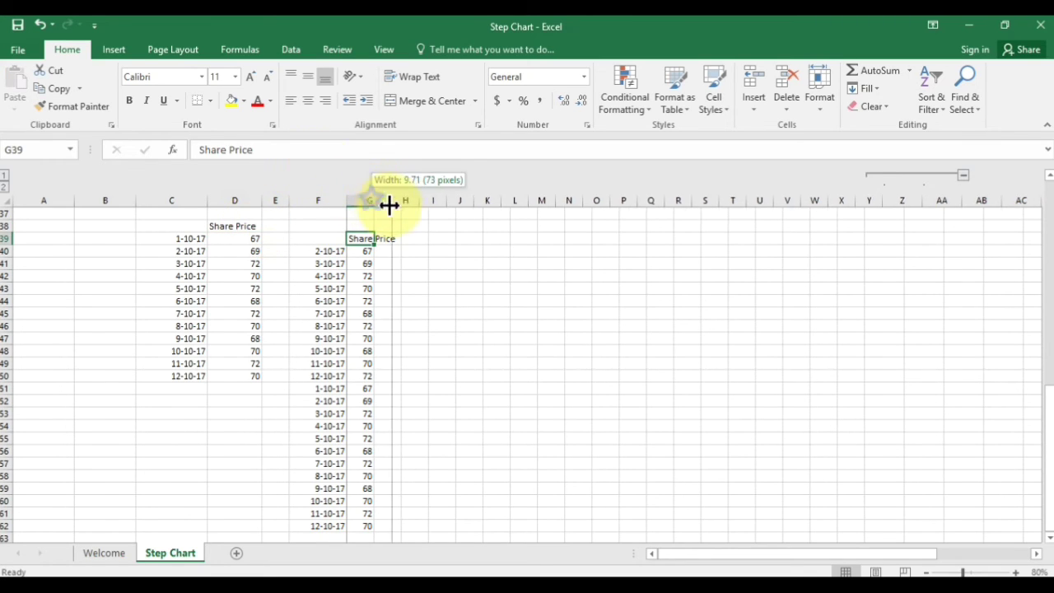
left_click(391, 288)
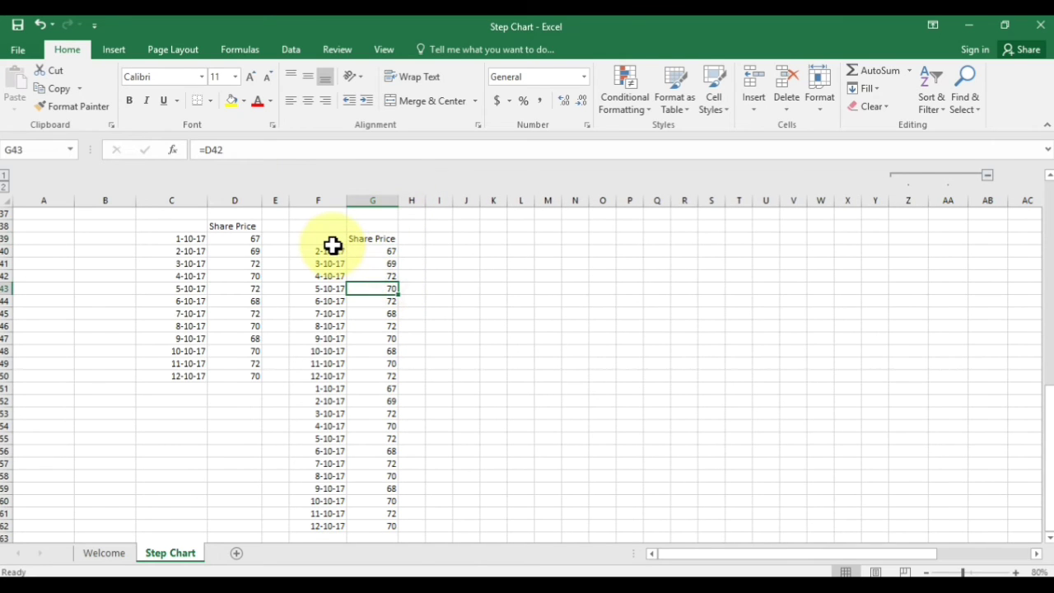
left_click_drag(332, 241, 365, 521)
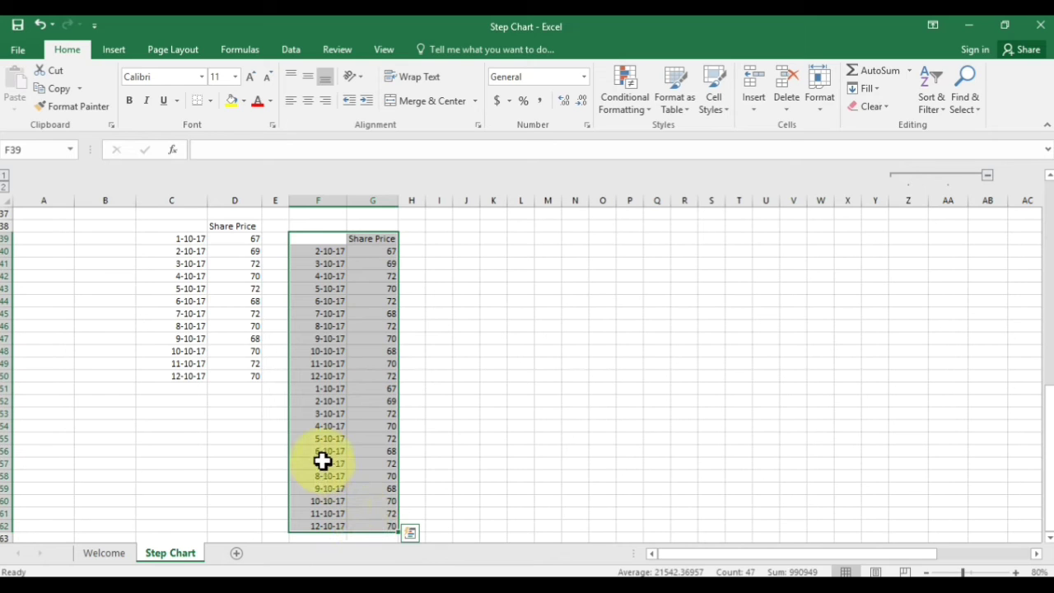
Insert a 2-D line chart of the helper columns and place it right of the data
left_click(119, 48)
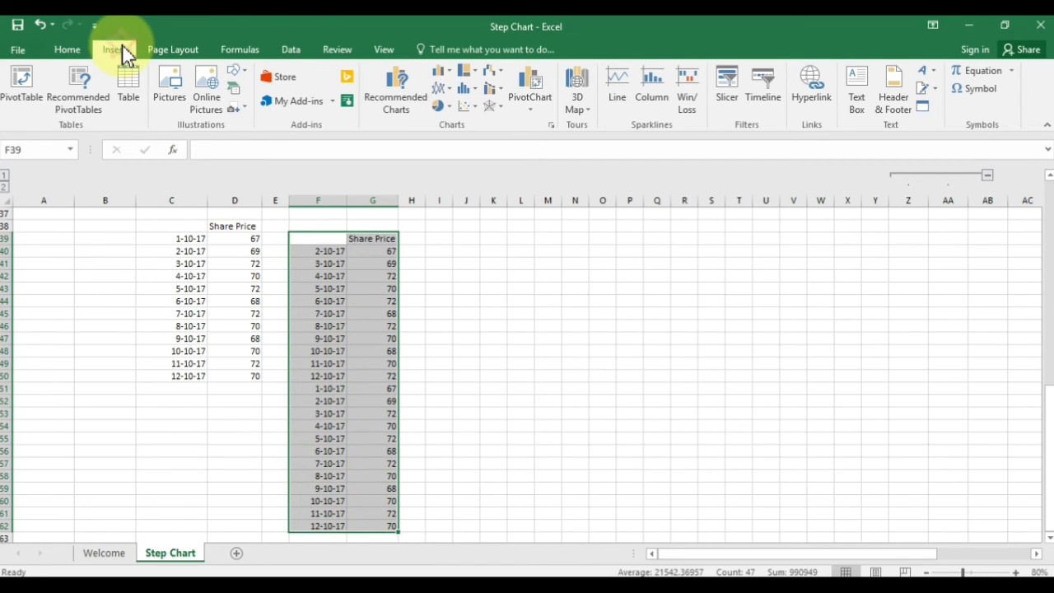
left_click(445, 87)
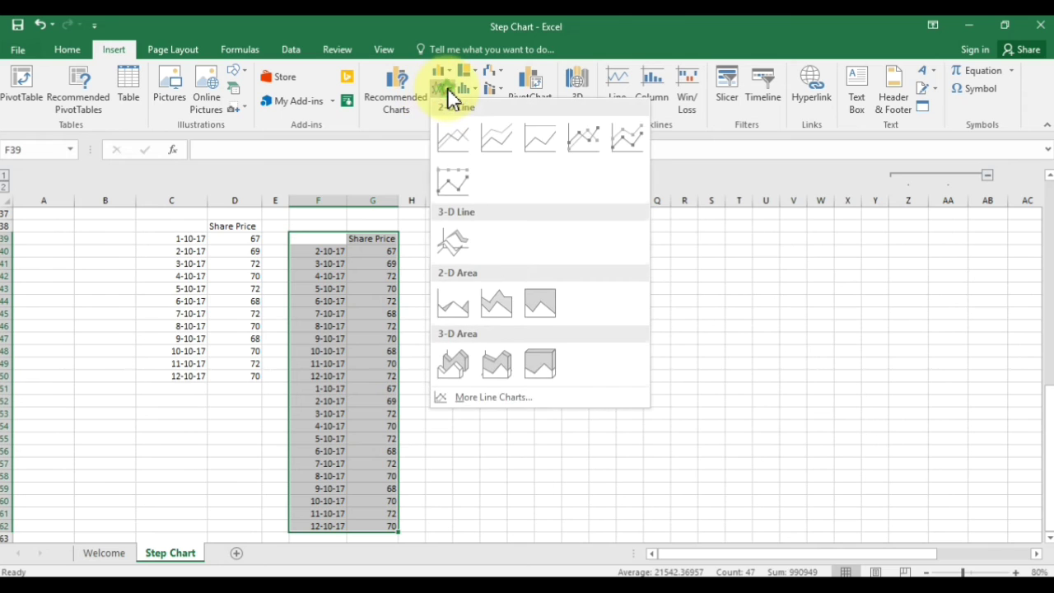
left_click(445, 151)
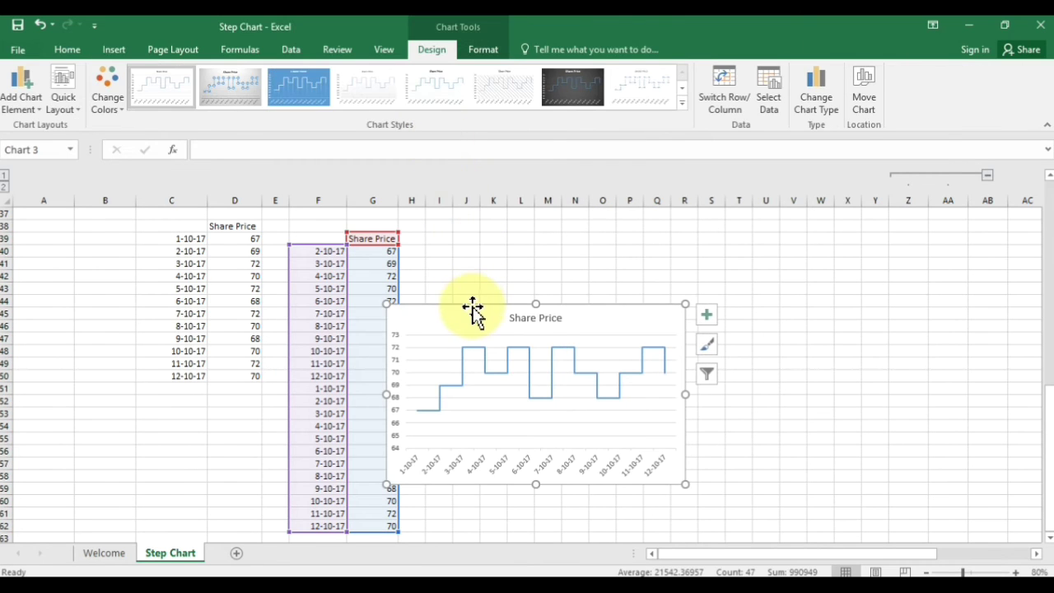
mouse_move(472, 305)
left_mouse_down()
mouse_move(533, 294)
mouse_move(575, 264)
left_mouse_up()
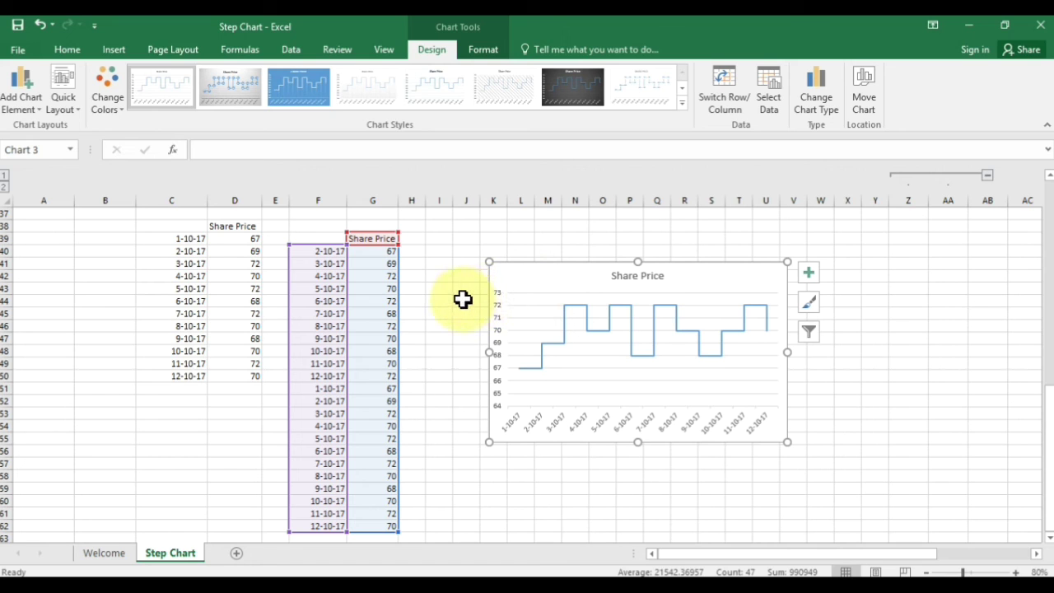
Apply a Quick Layout adding a Share Price legend and data labels to the step chart
left_click(808, 272)
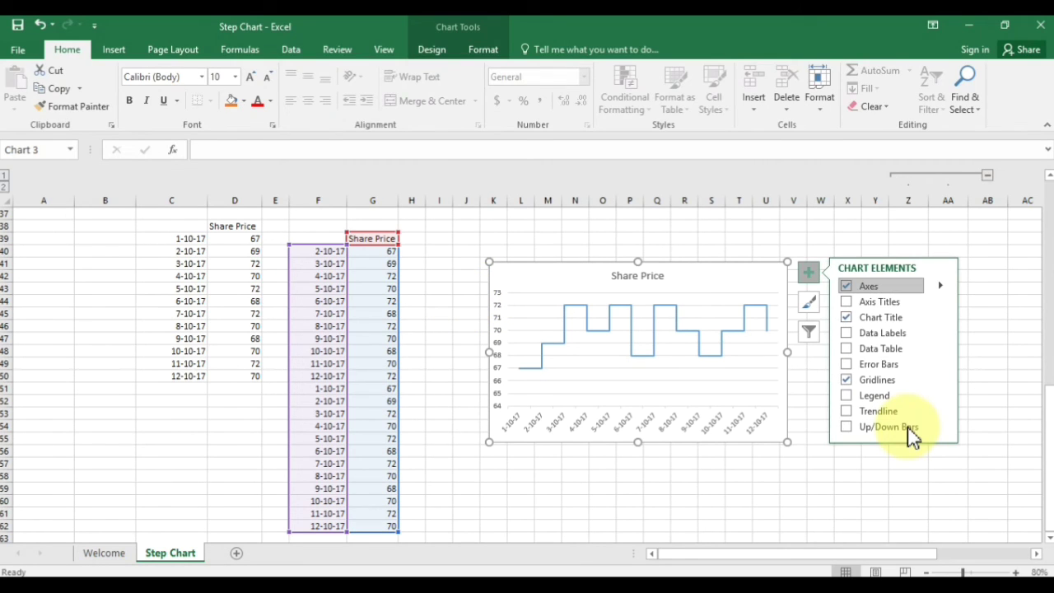
left_click(741, 462)
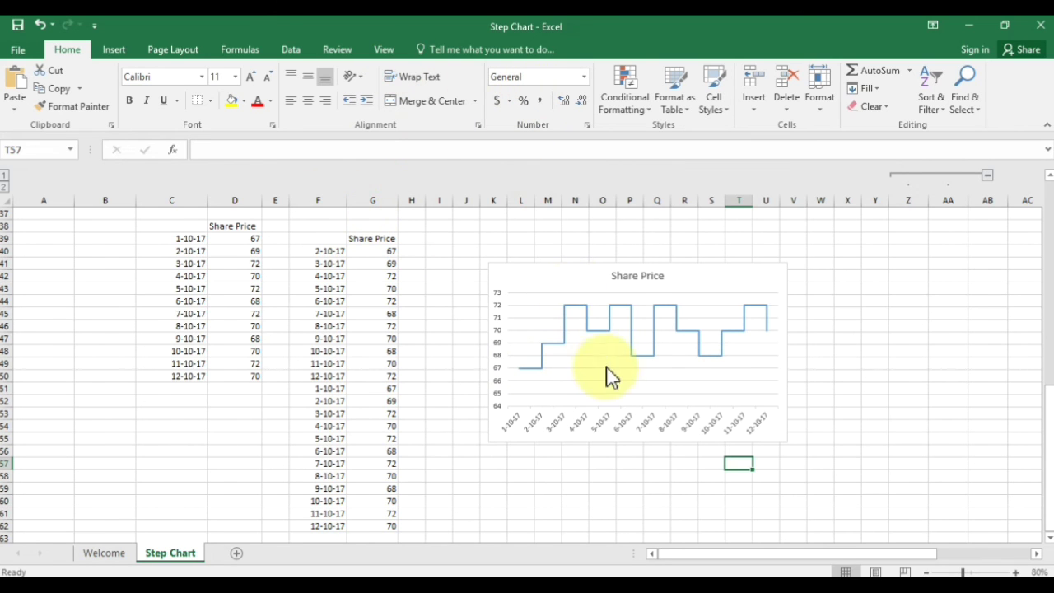
left_click(584, 282)
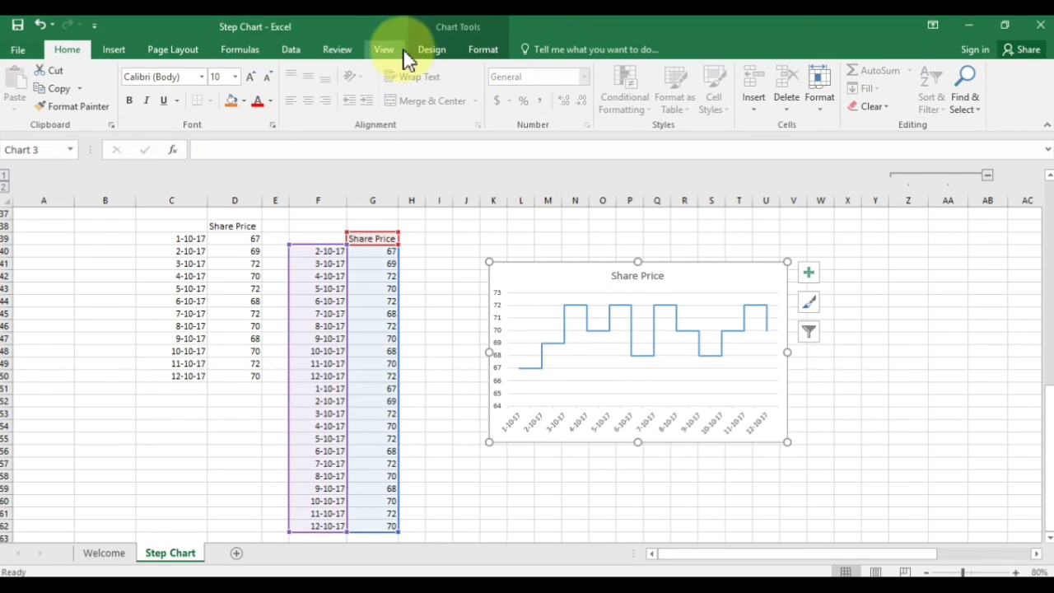
left_click(421, 51)
left_click(79, 92)
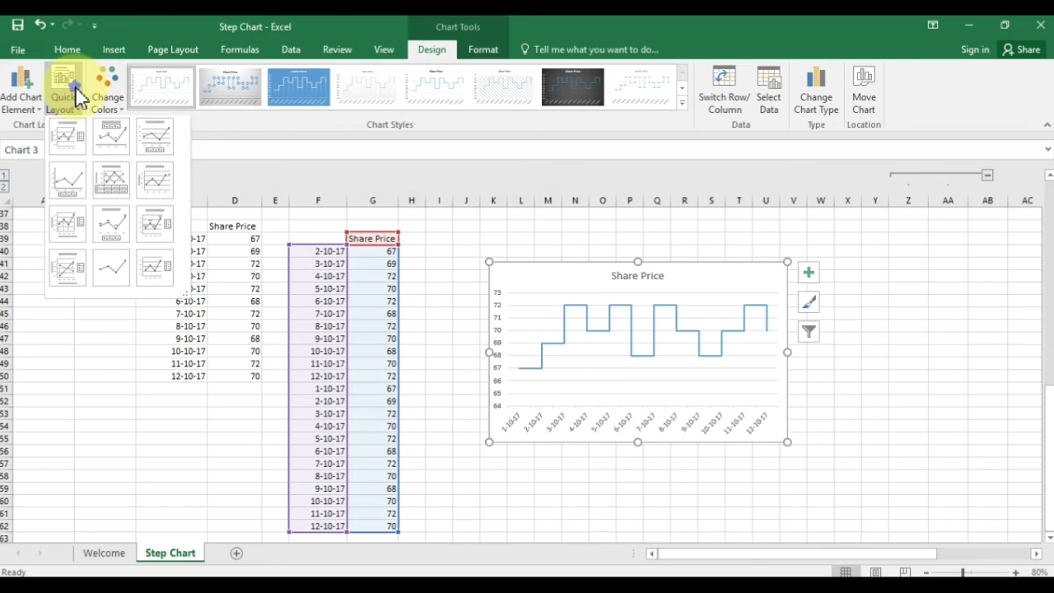
left_click(107, 140)
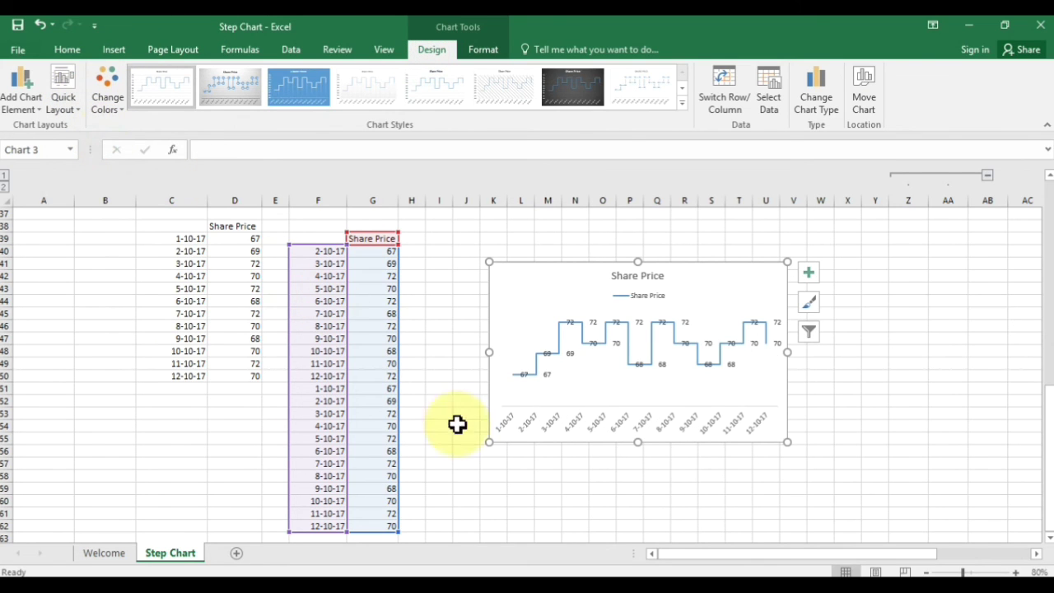